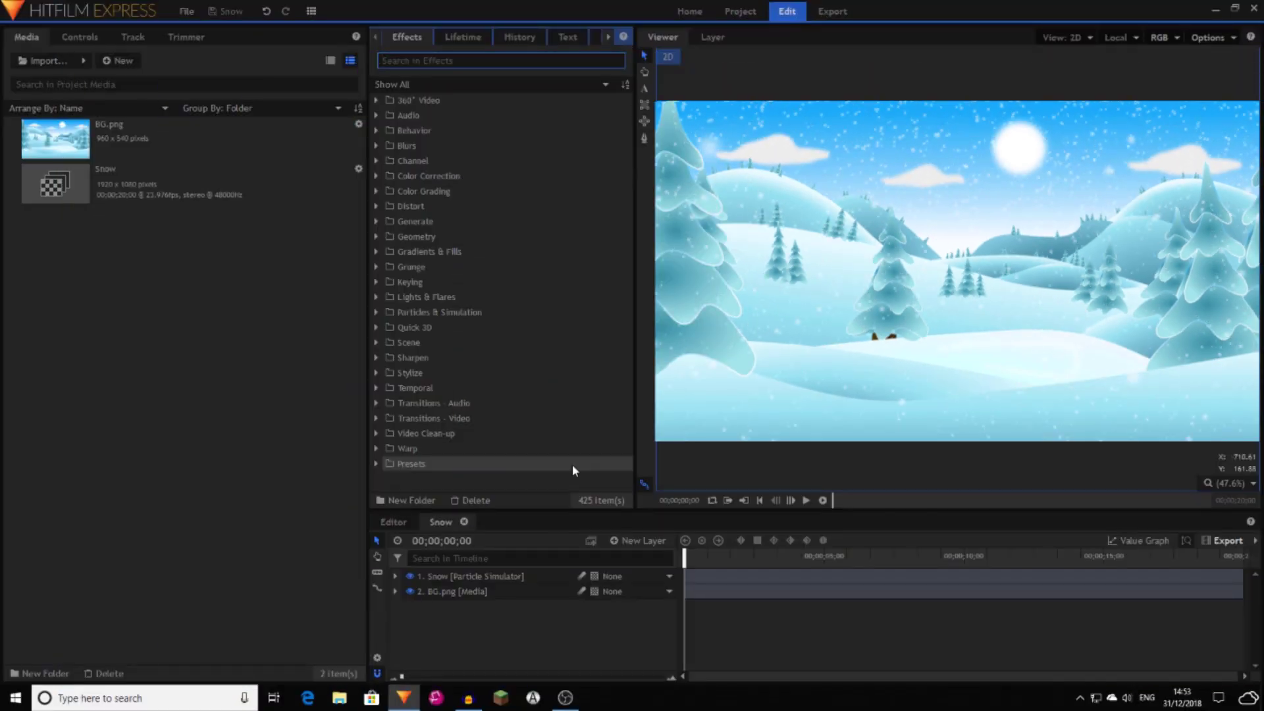
Step: Open the Media panel's New dropdown to show the Composite Shot and Plane options
click(669, 591)
click(613, 602)
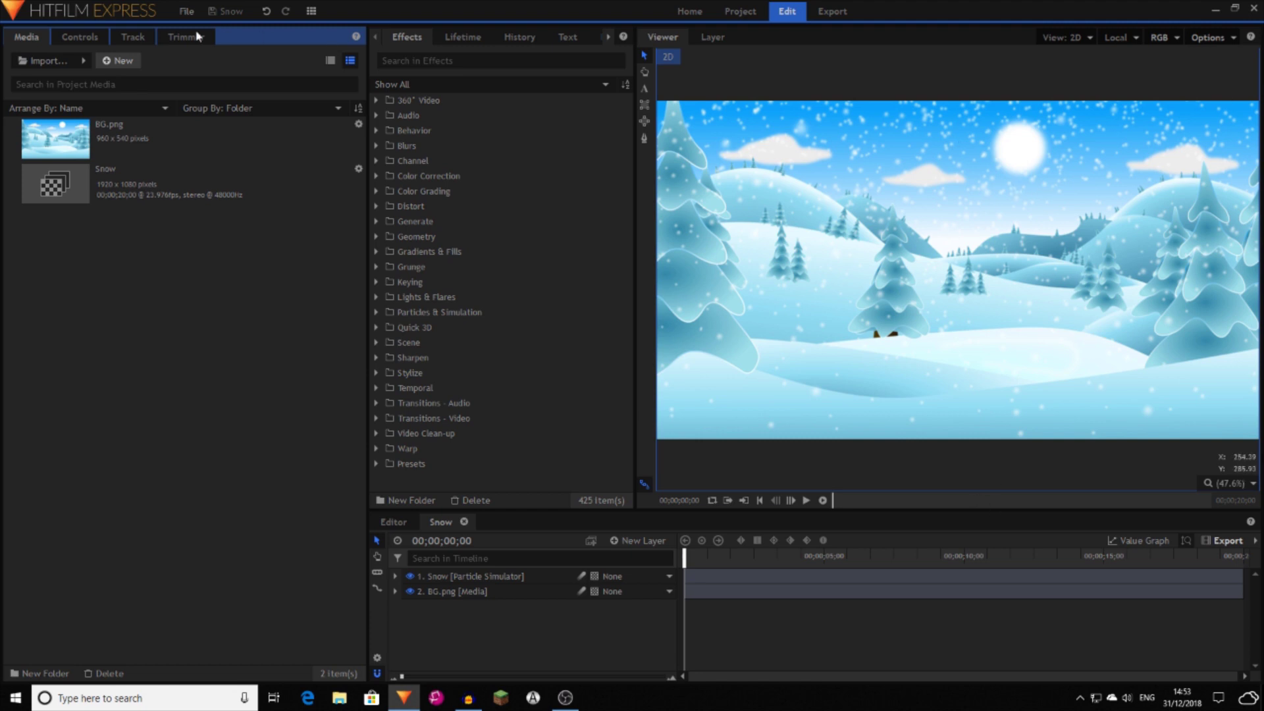
Step: Create a composite shot 'Snow Tutorial' using 1080p Full HD @ 25 fps, 00:00:30:00 long
click(124, 63)
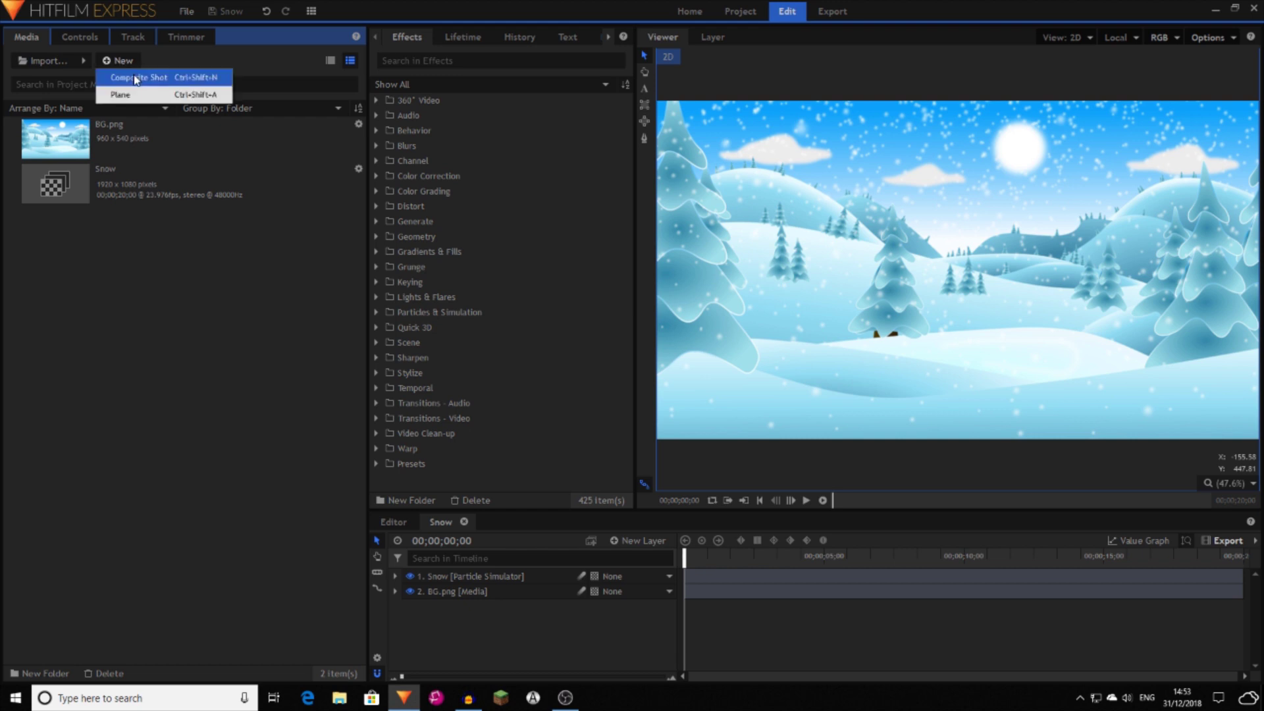
click(136, 78)
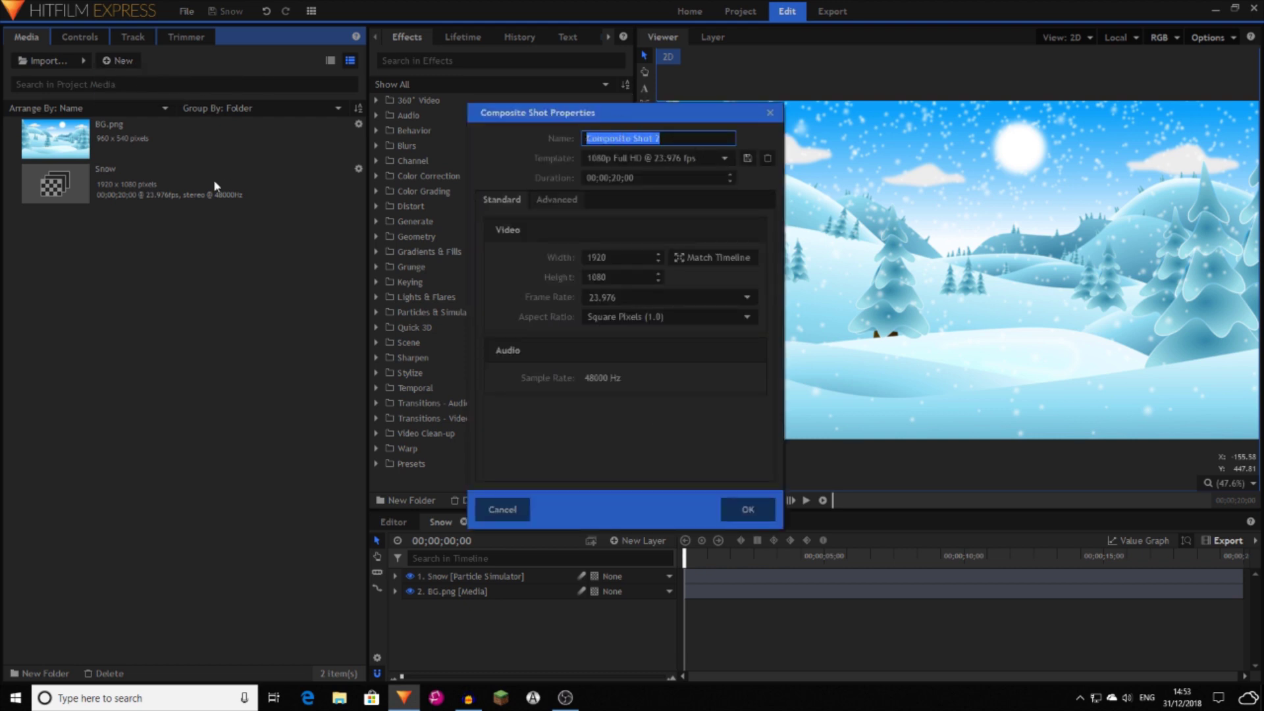
text(Snow Tutorial)
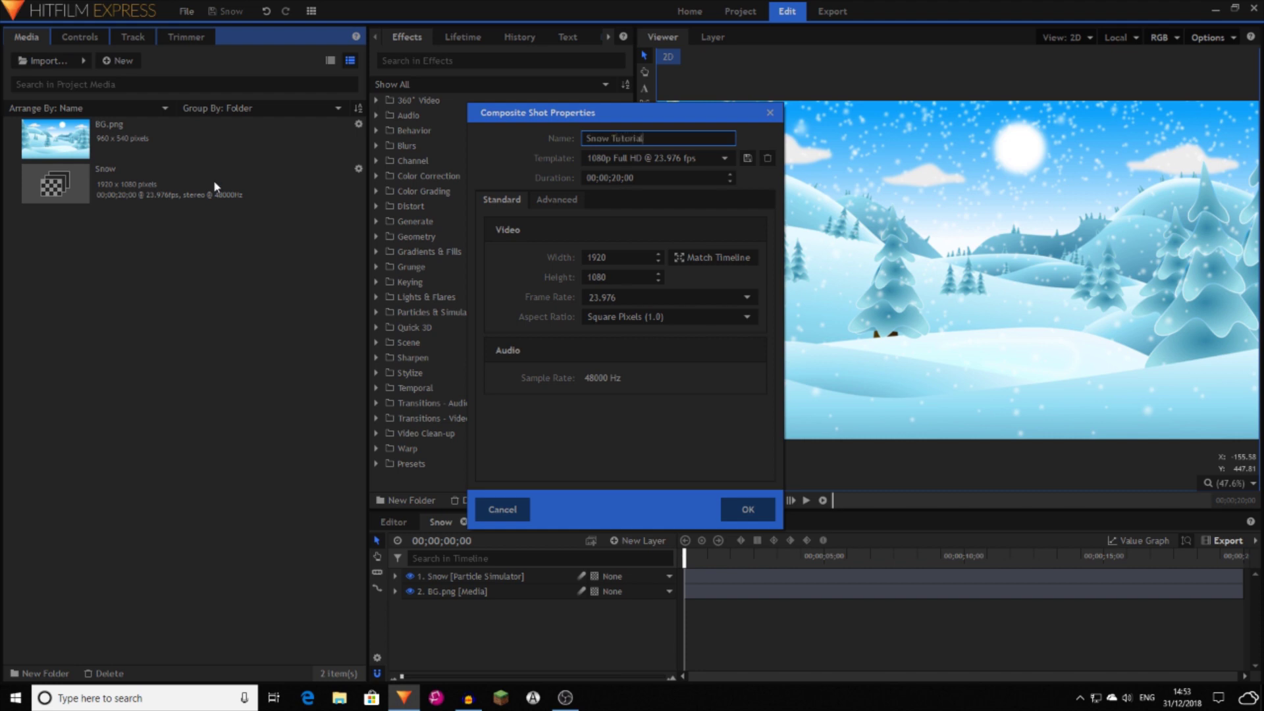
click(684, 159)
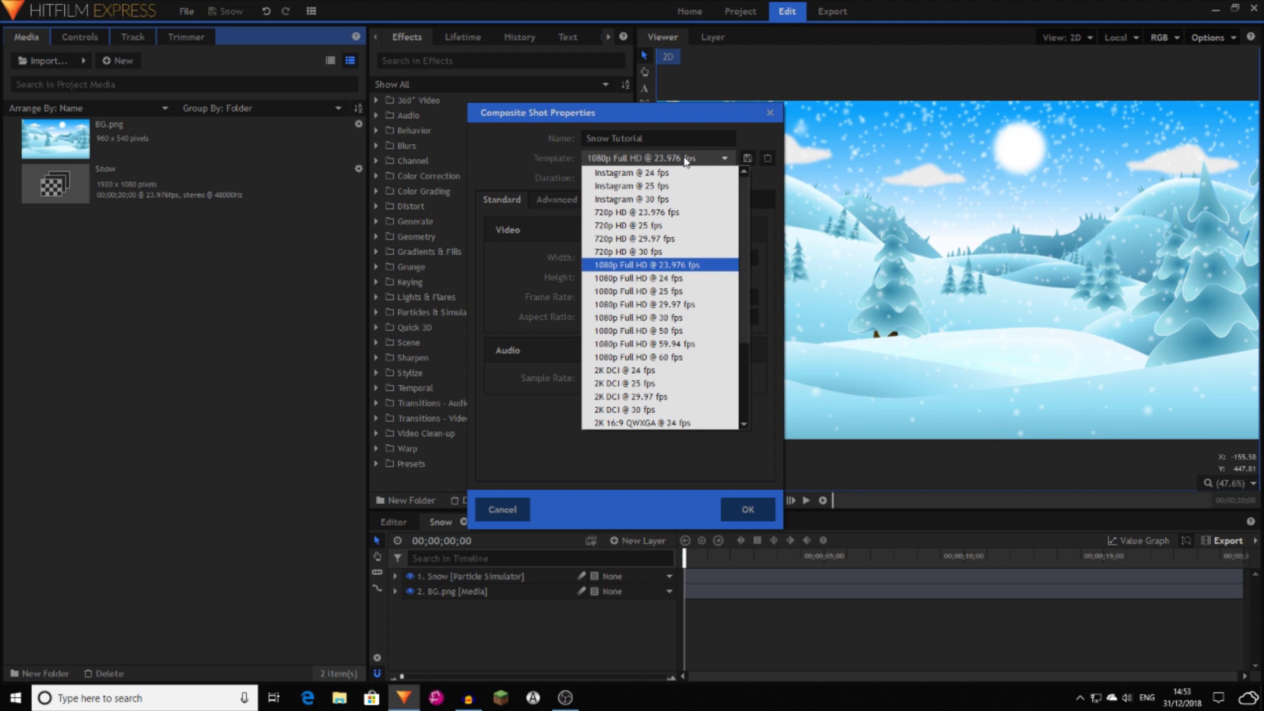
click(678, 291)
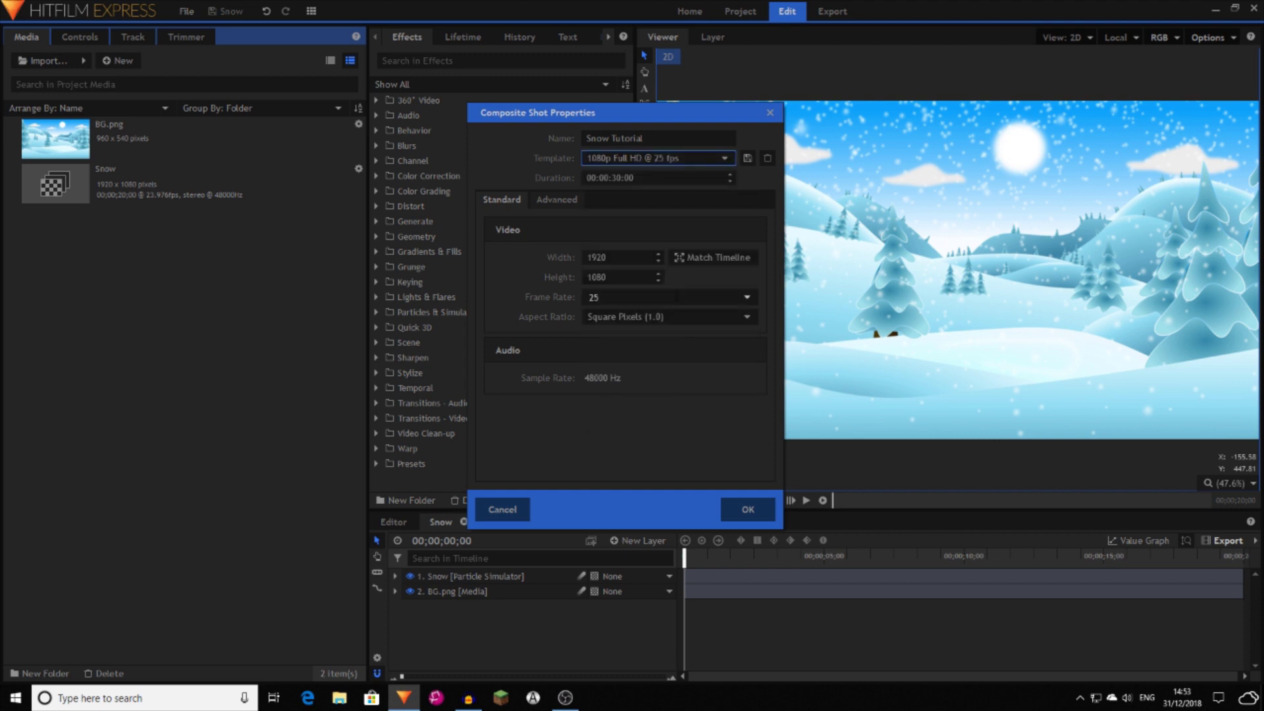
click(627, 177)
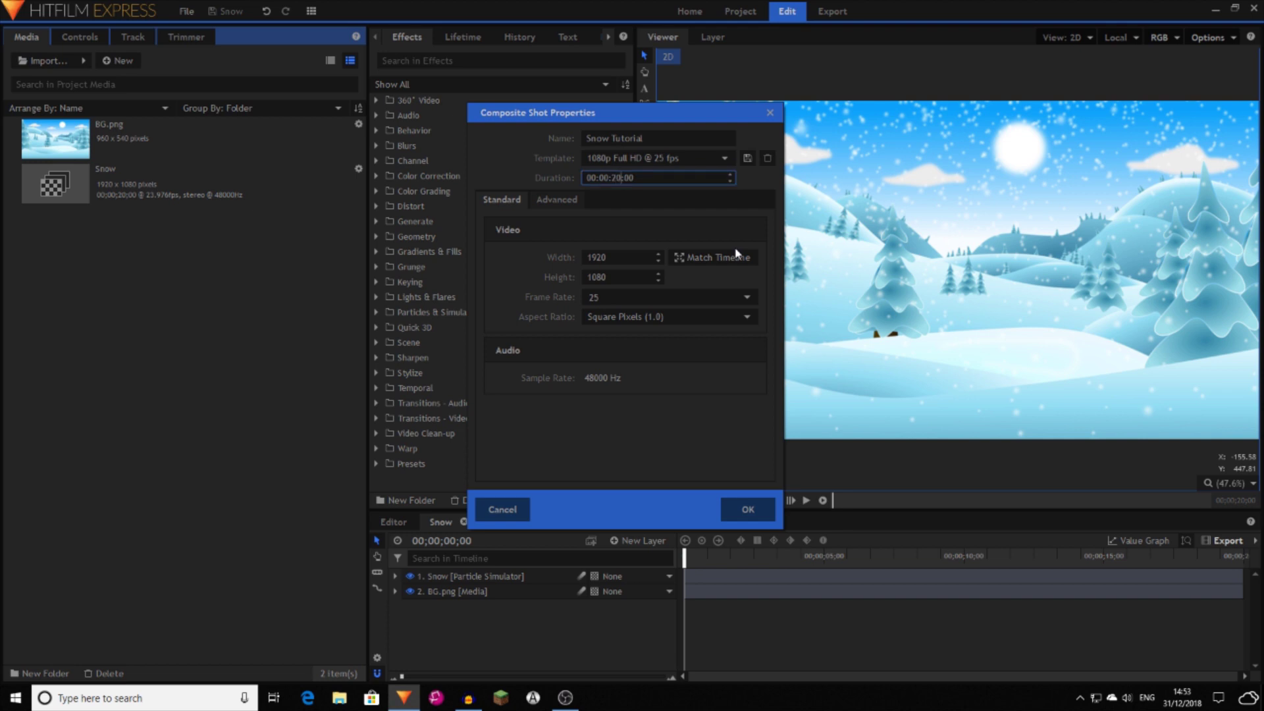
click(748, 509)
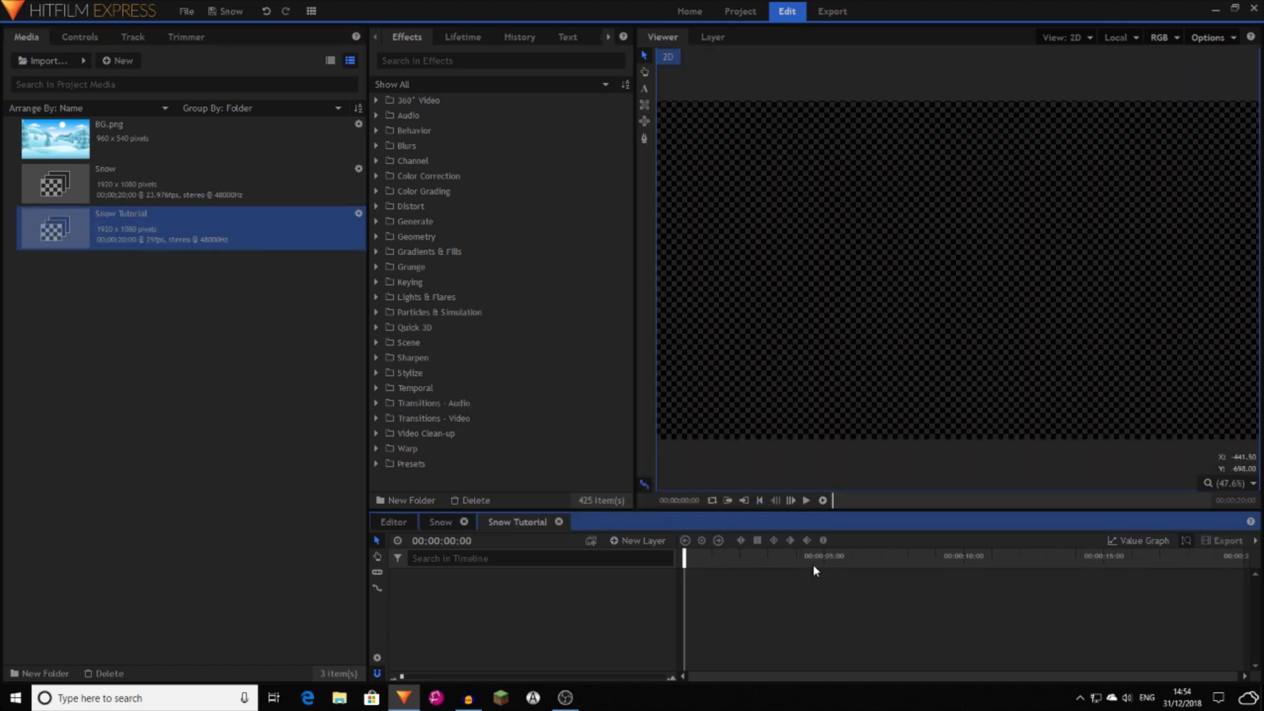
Step: Search Effects for 'par' and drag Particle Simulator onto the timeline as a new layer
click(430, 61)
text(p)
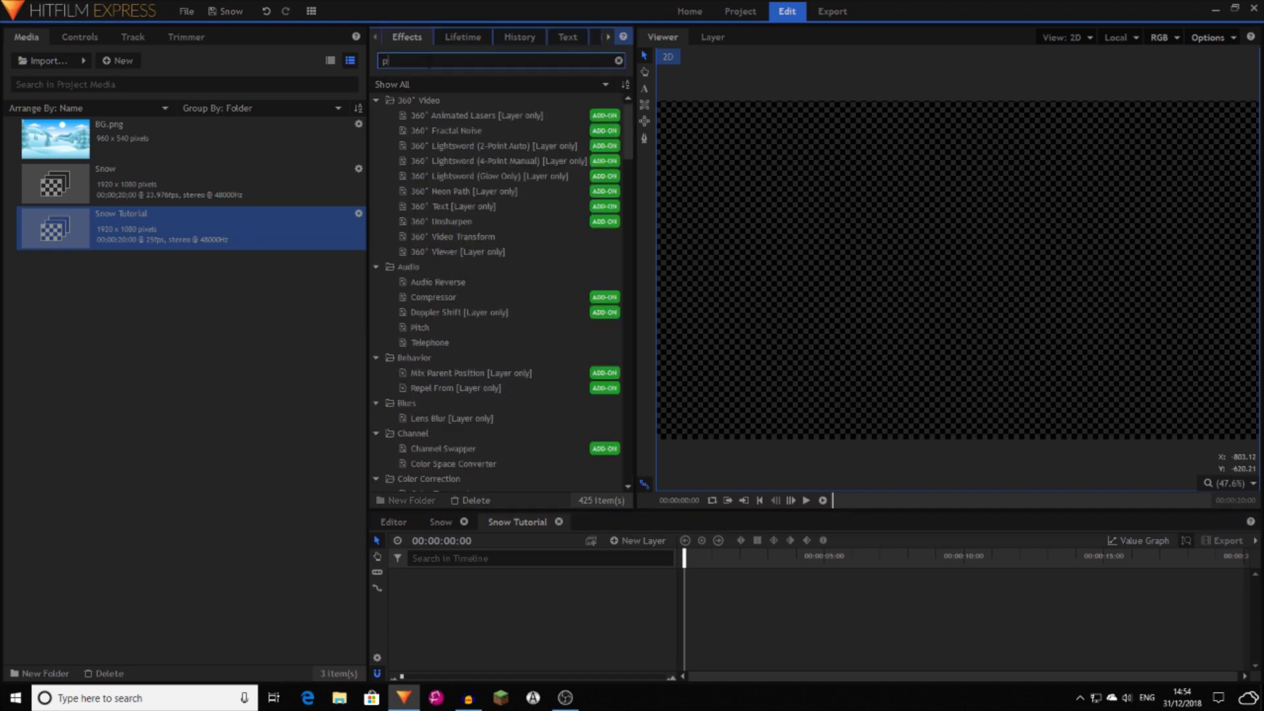
text(aric)
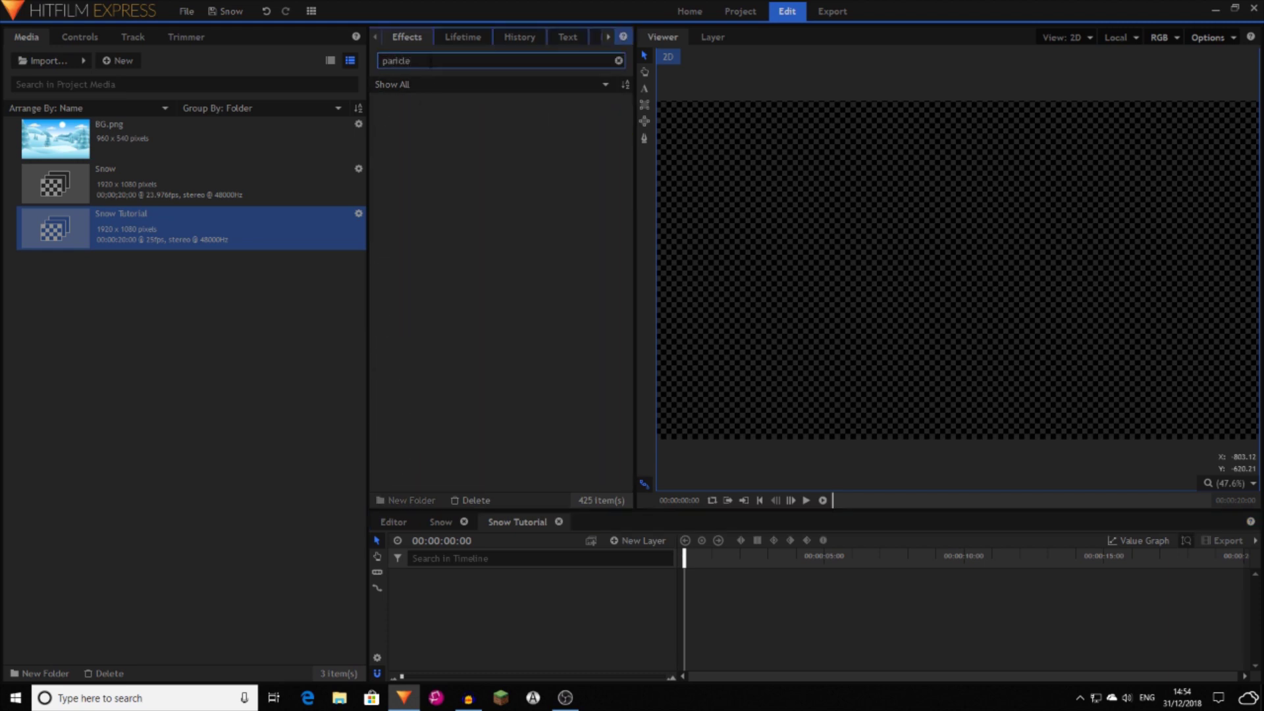
text(le)
key(BackSpace)
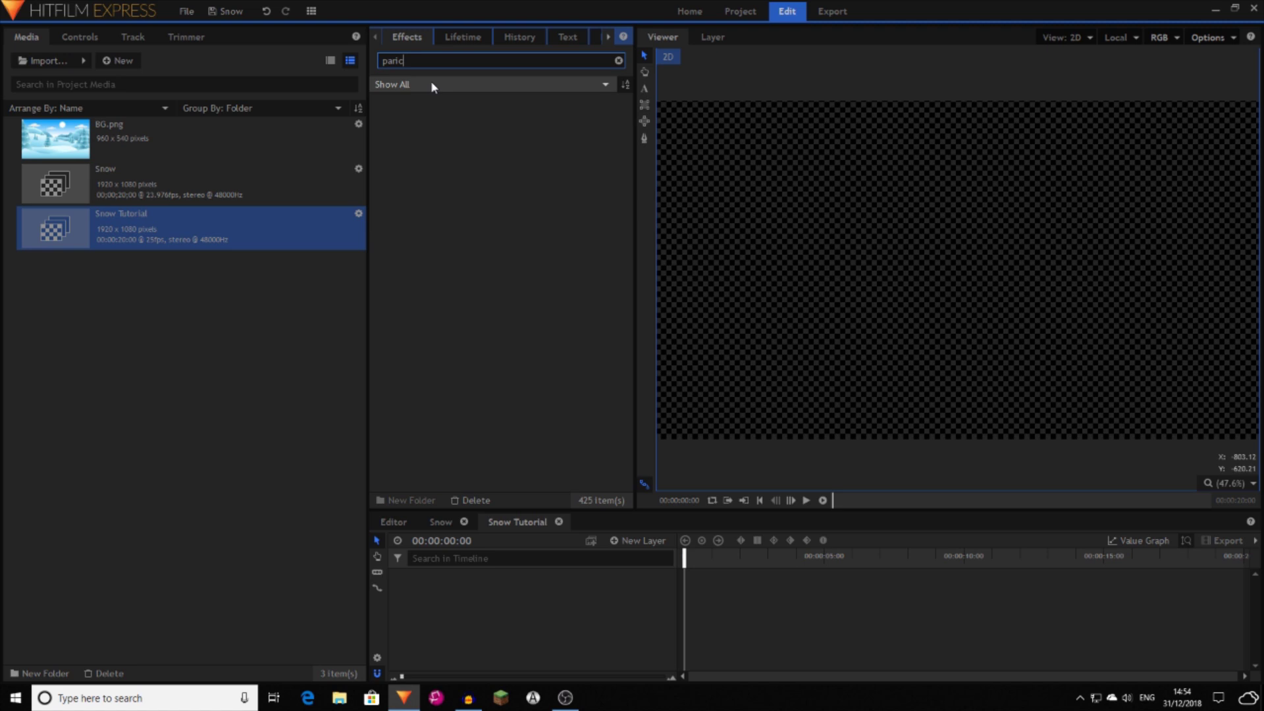
key(BackSpace)
key(BackSpace)
click(486, 221)
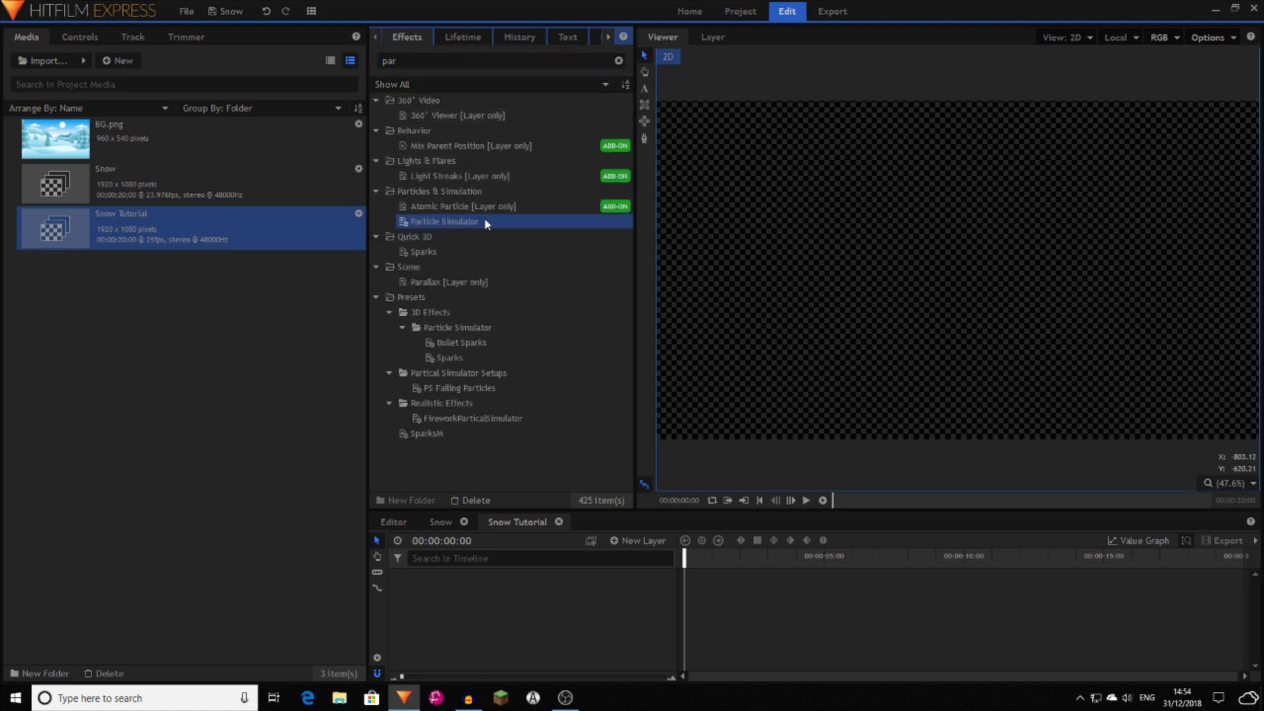
drag(485, 223, 535, 557)
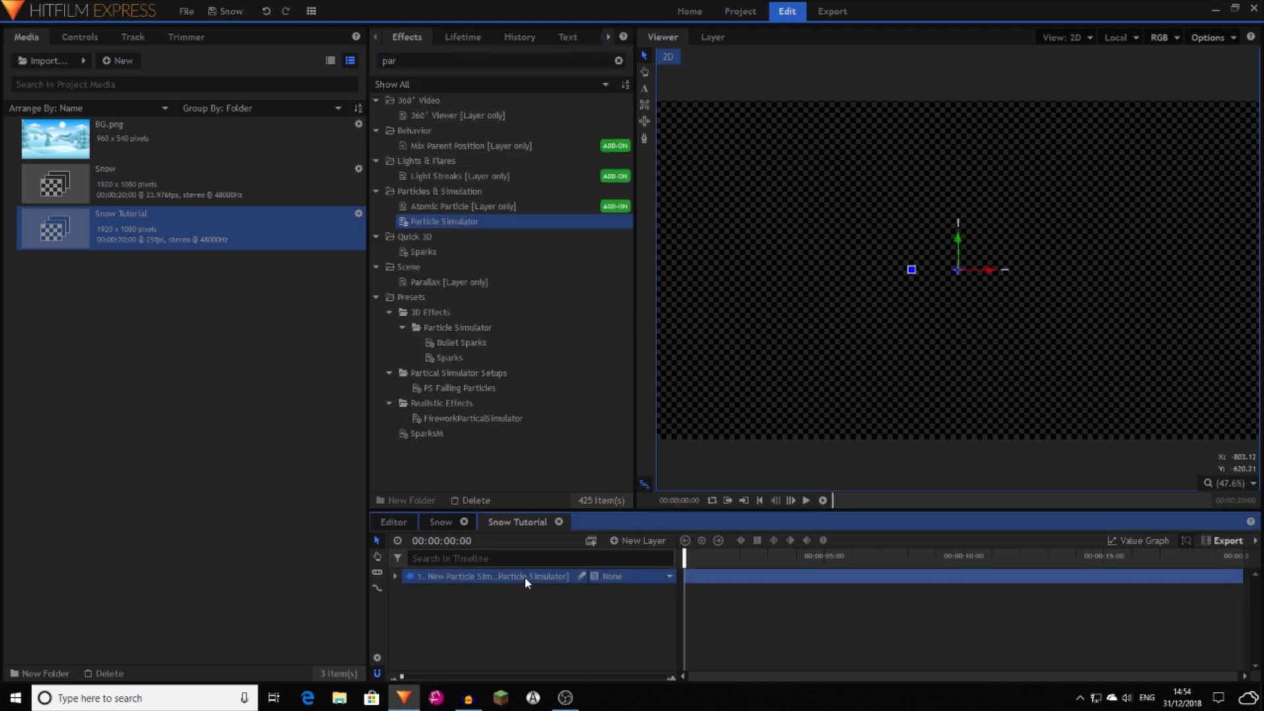
Step: Set the Particle Simulator's emitter Shape to Cube and briefly preview the particles
click(80, 37)
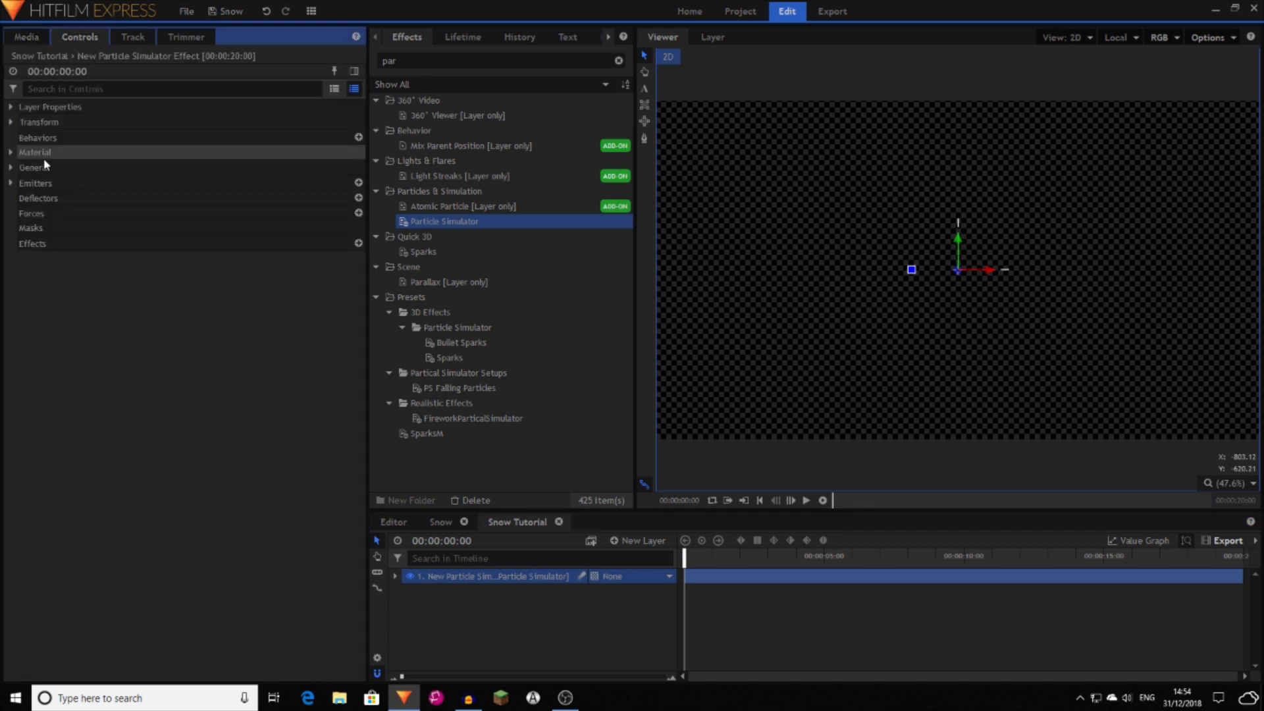
click(10, 184)
click(24, 197)
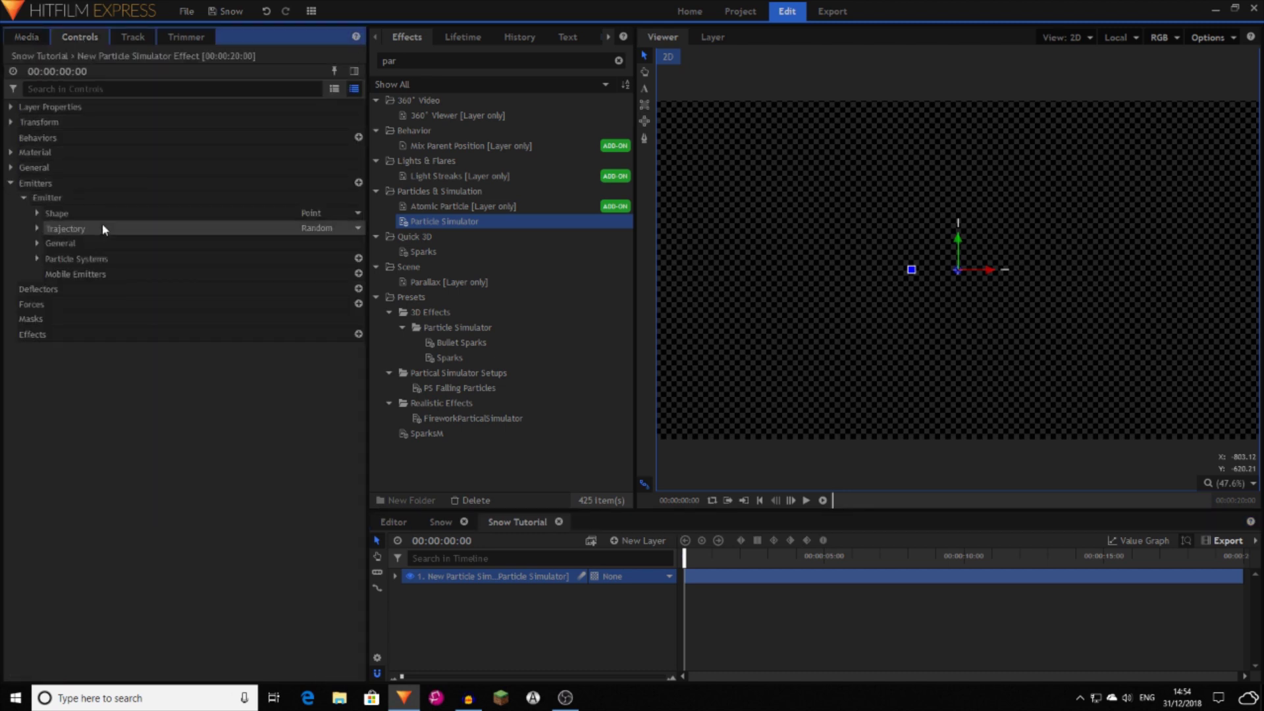
click(344, 216)
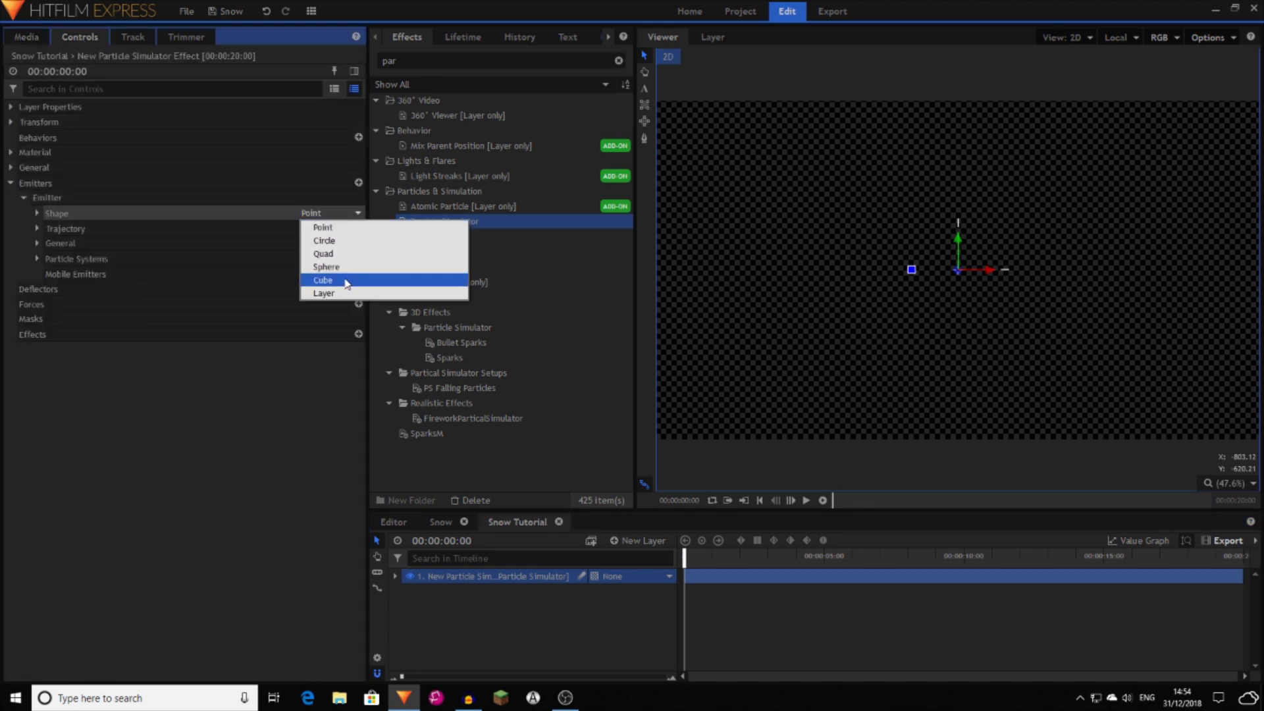
click(343, 283)
click(206, 213)
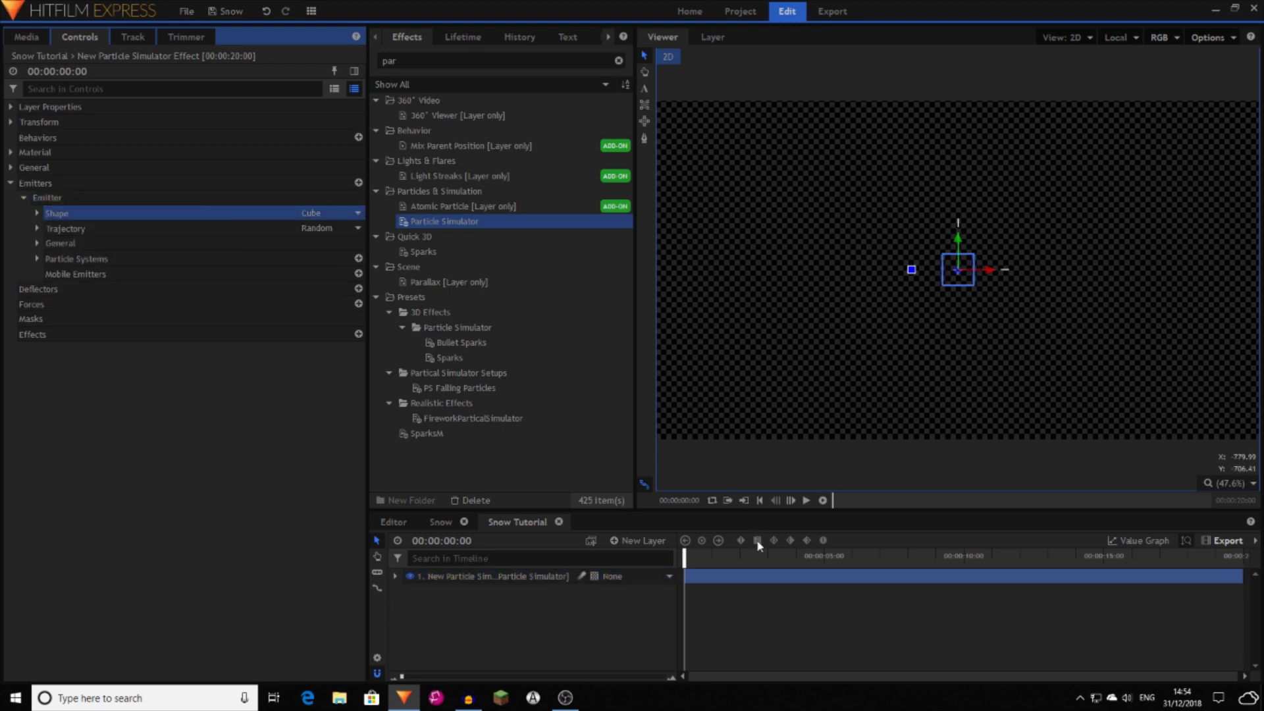
click(722, 558)
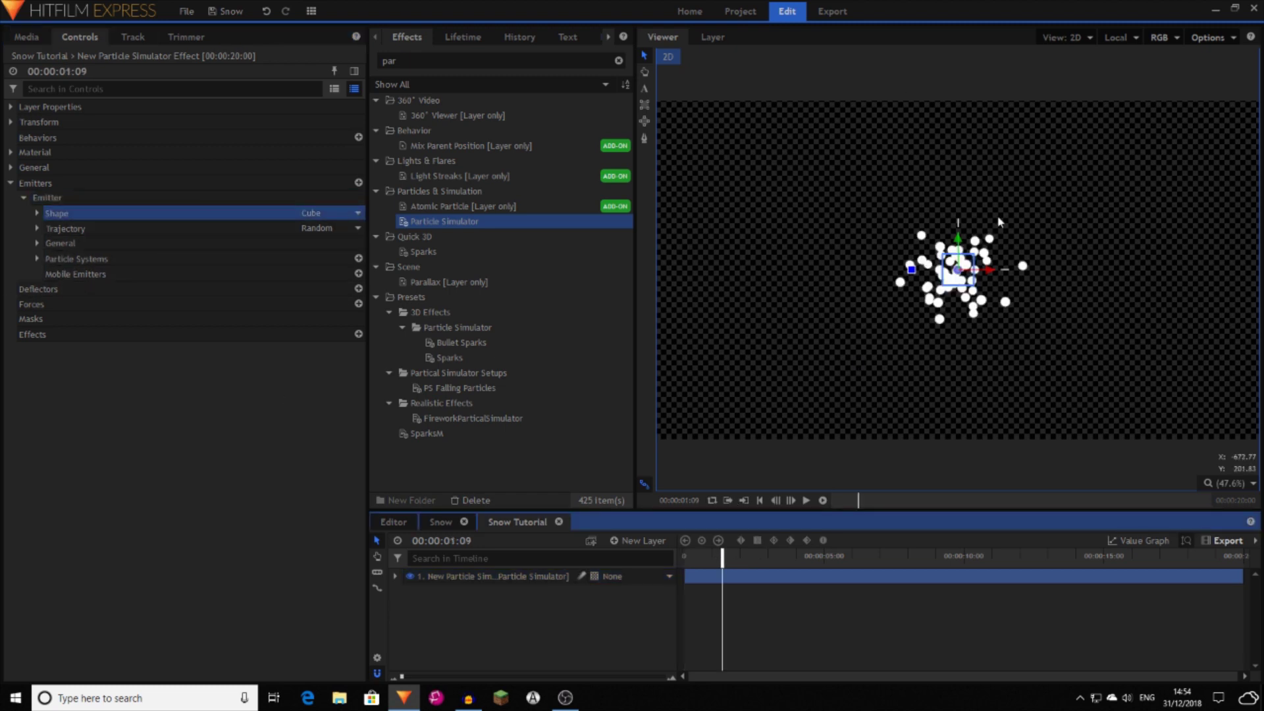
click(37, 214)
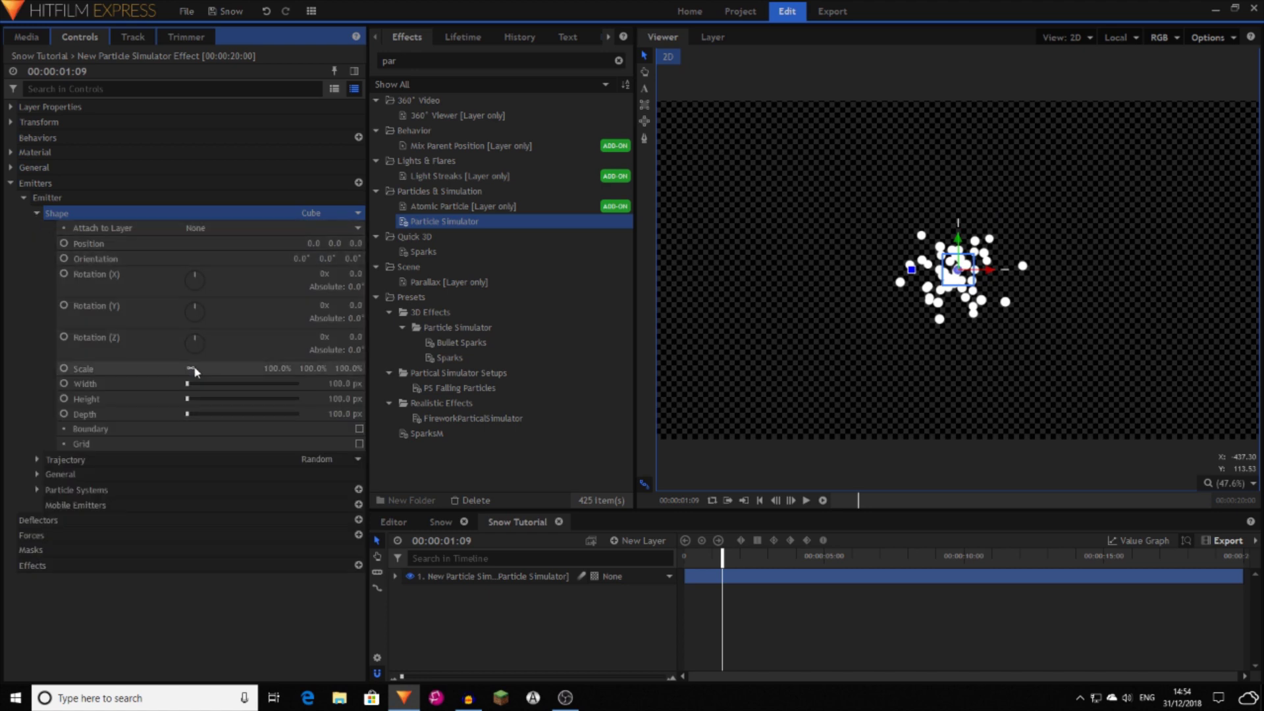
Step: Scale the emitter cube to 2000%, 80%, 600% and raise it above the frame's top edge
click(191, 370)
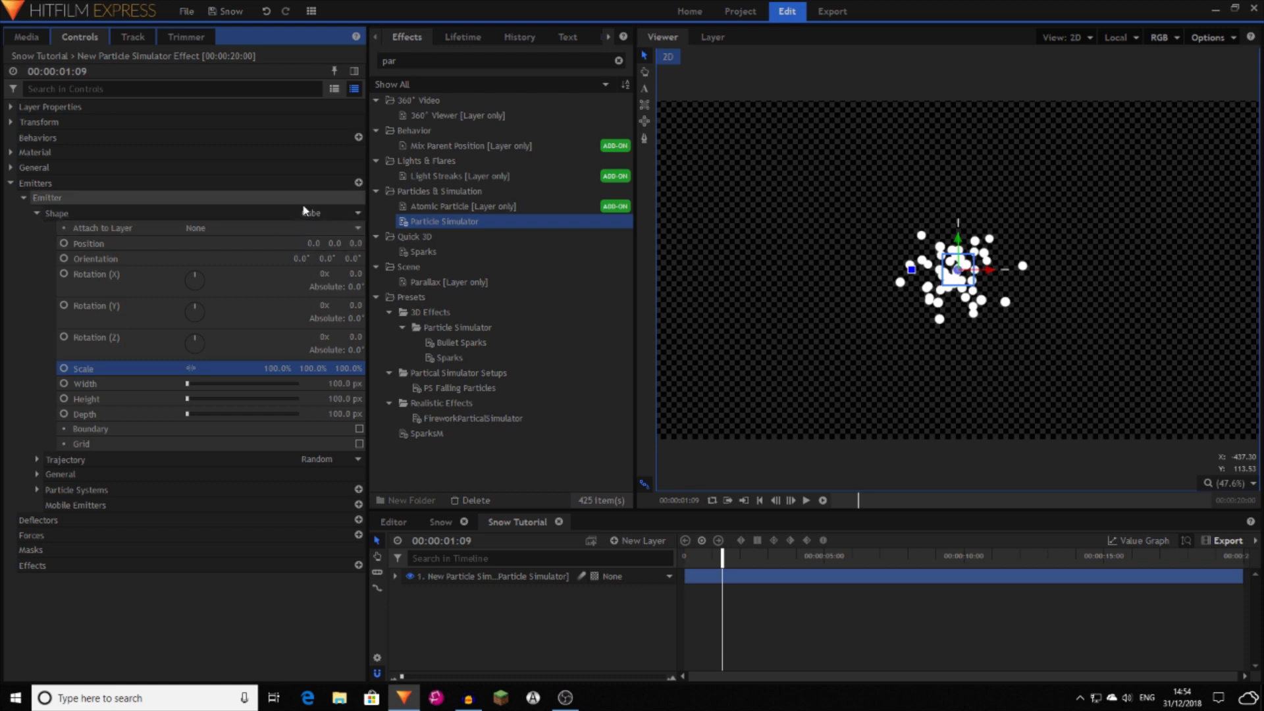
click(275, 368)
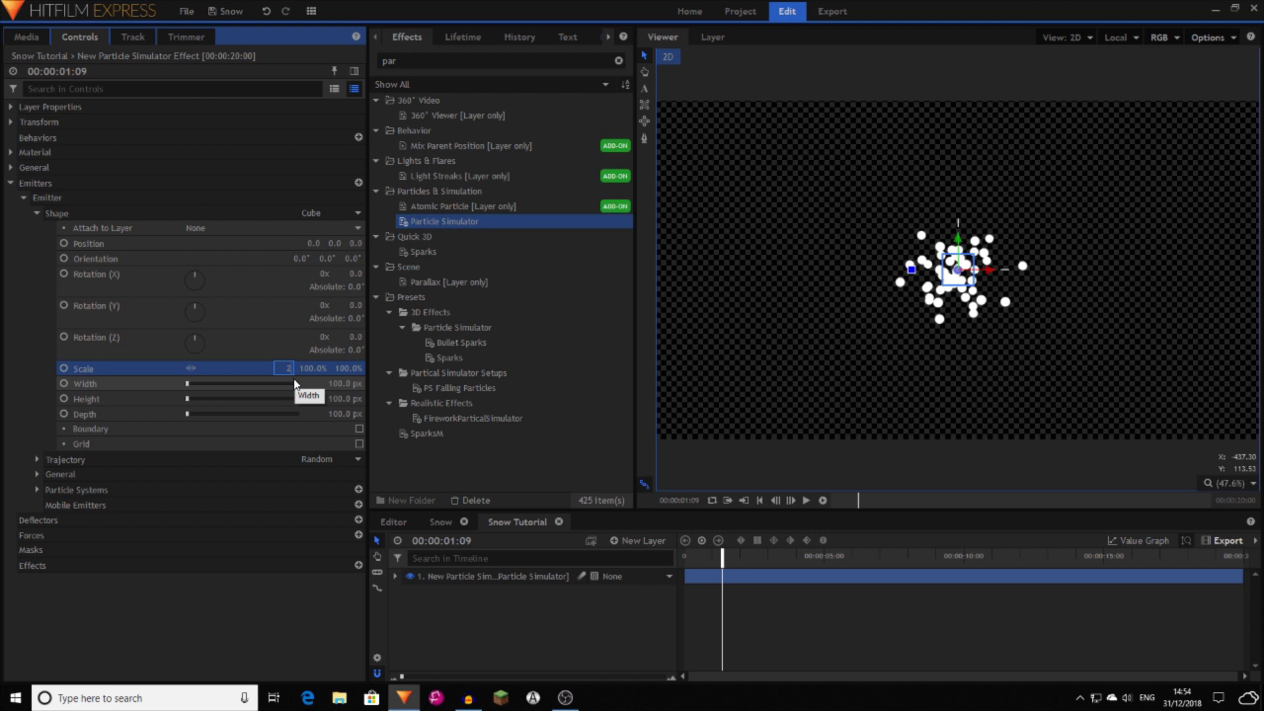
text(2000)
key(Return)
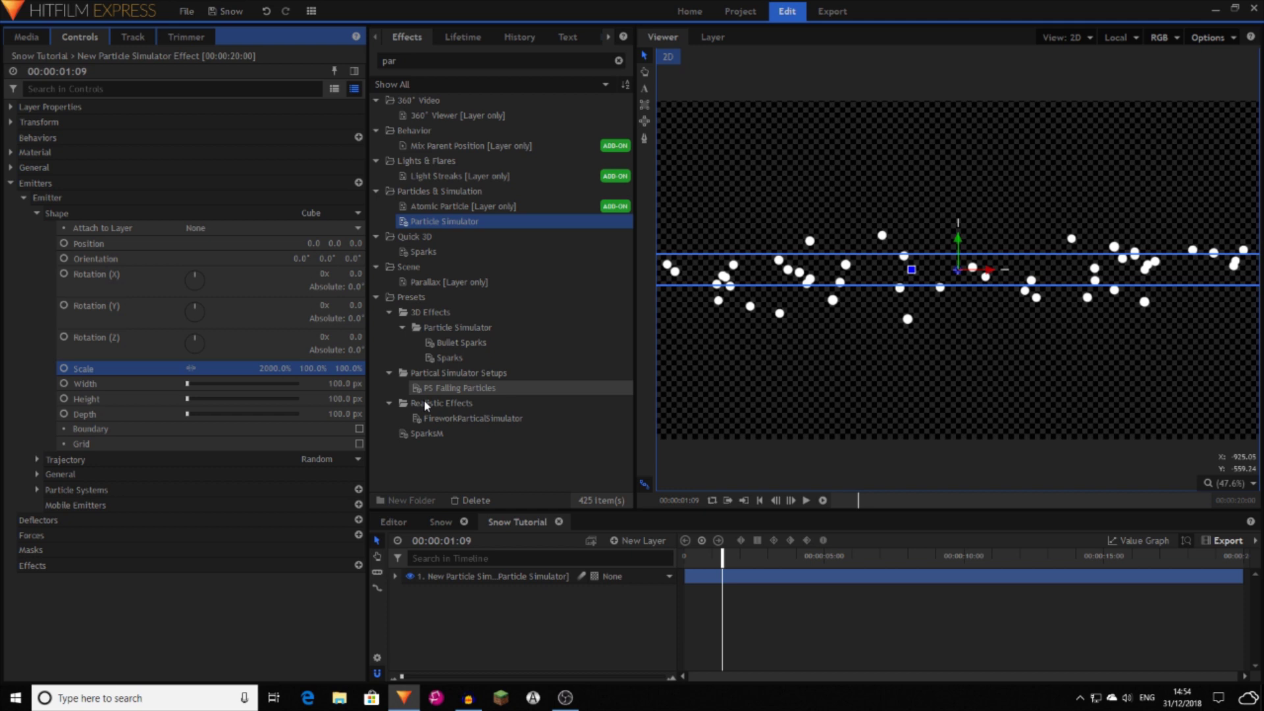
key(Tab)
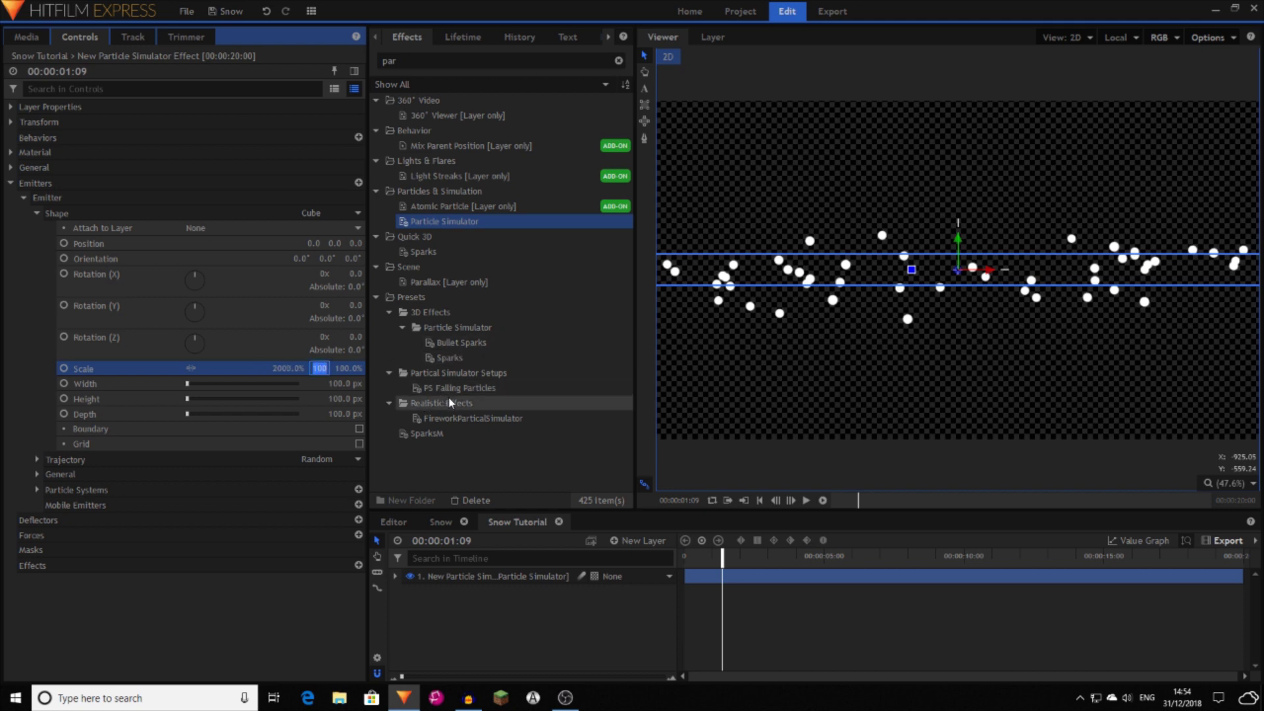
text(80)
key(Return)
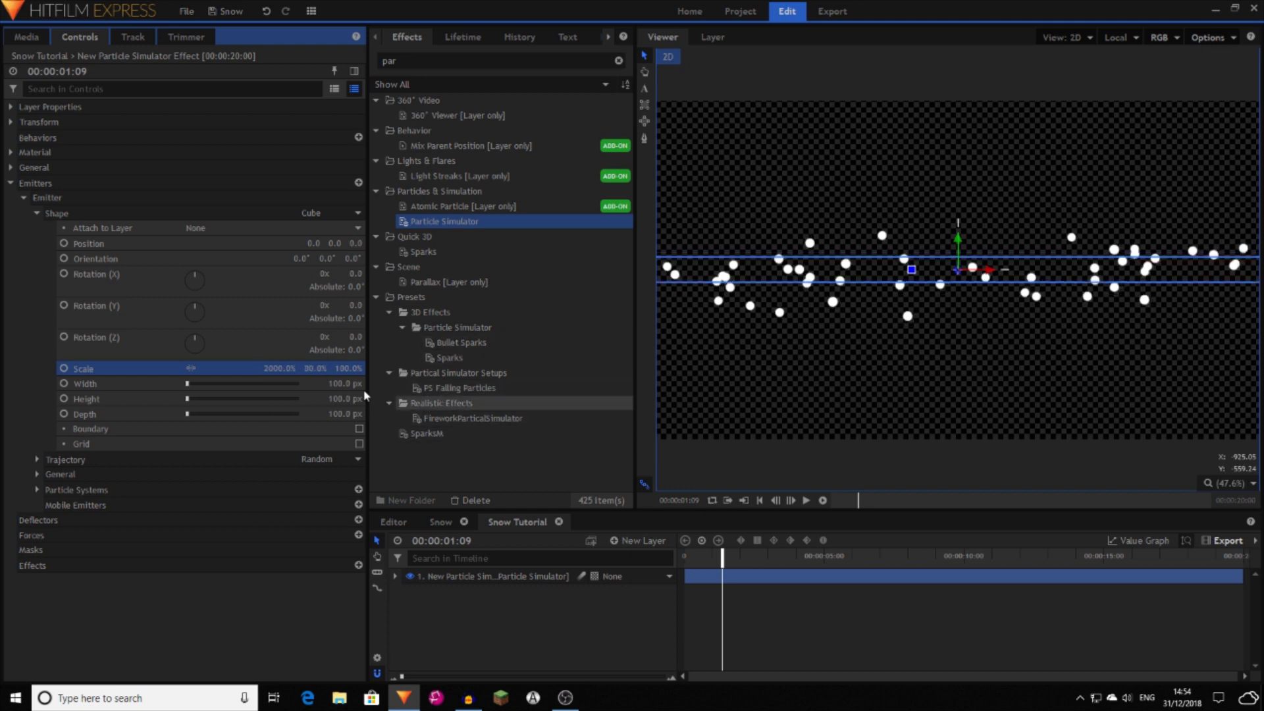
click(355, 368)
text(600)
key(Return)
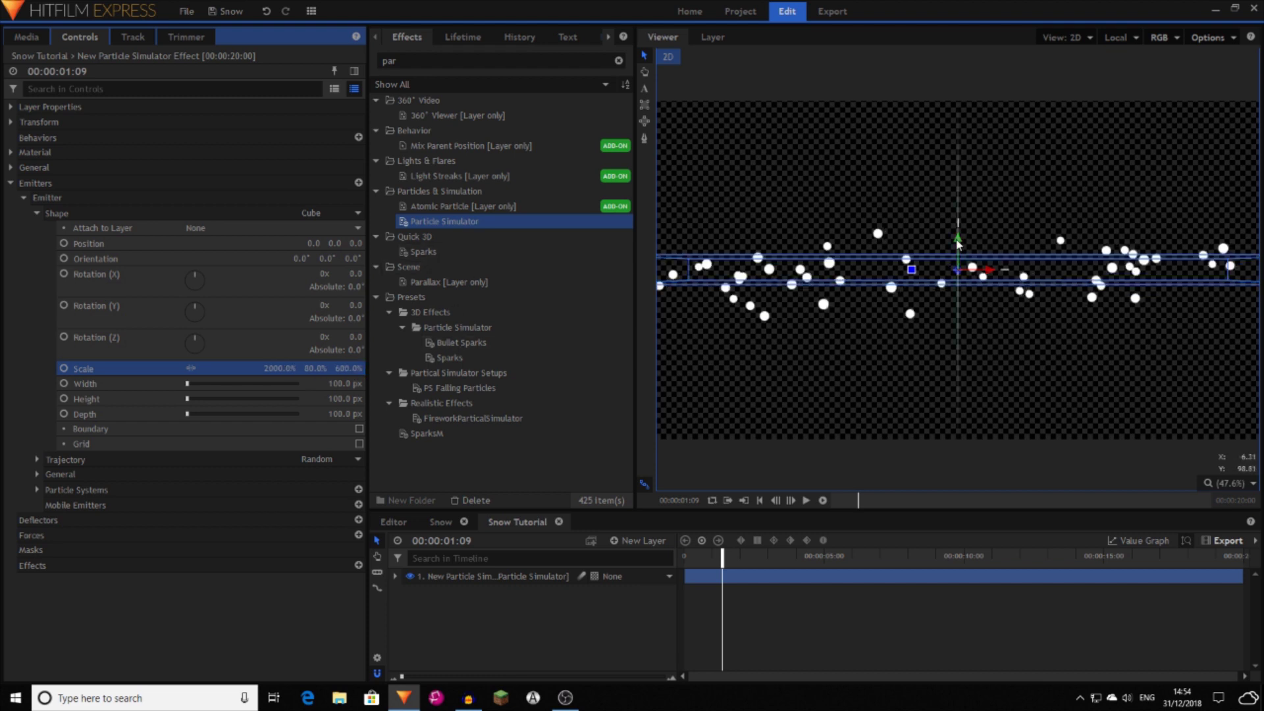
drag(957, 238, 957, 9)
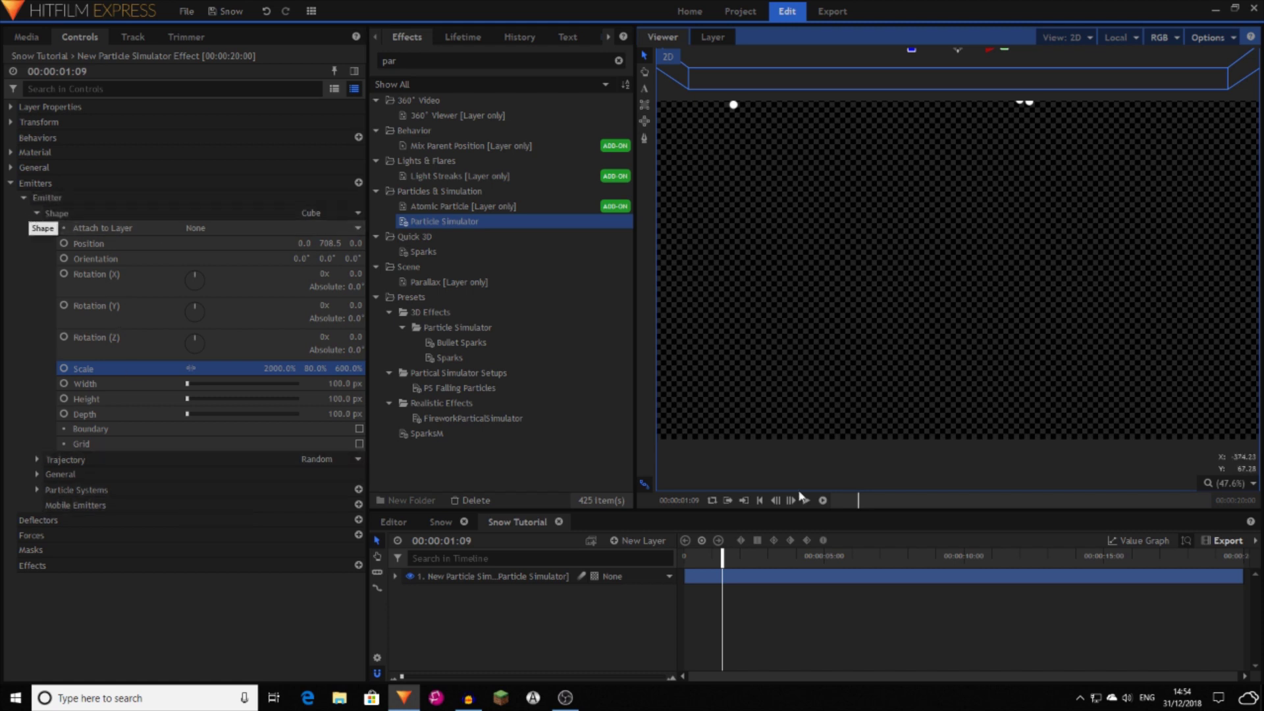
drag(729, 558, 865, 570)
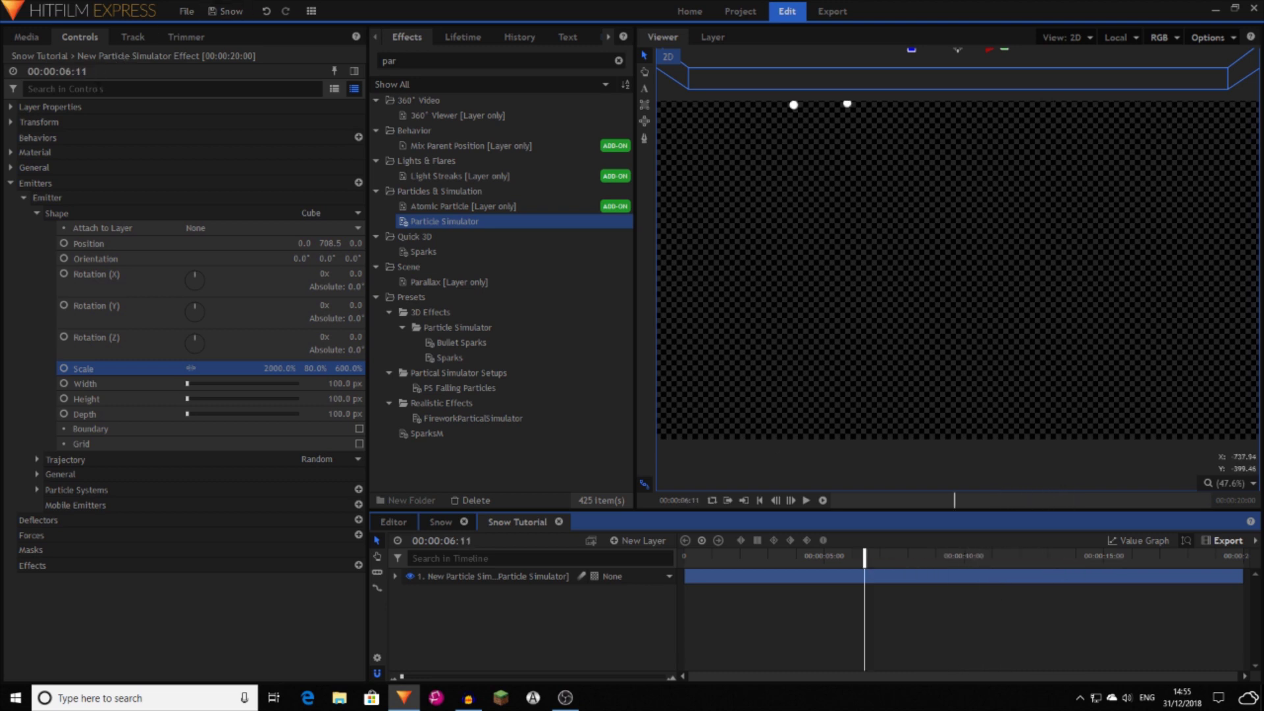
Step: Filter Controls for 'life', set particle Life to 60 seconds, and scrub ahead
click(171, 89)
text(life)
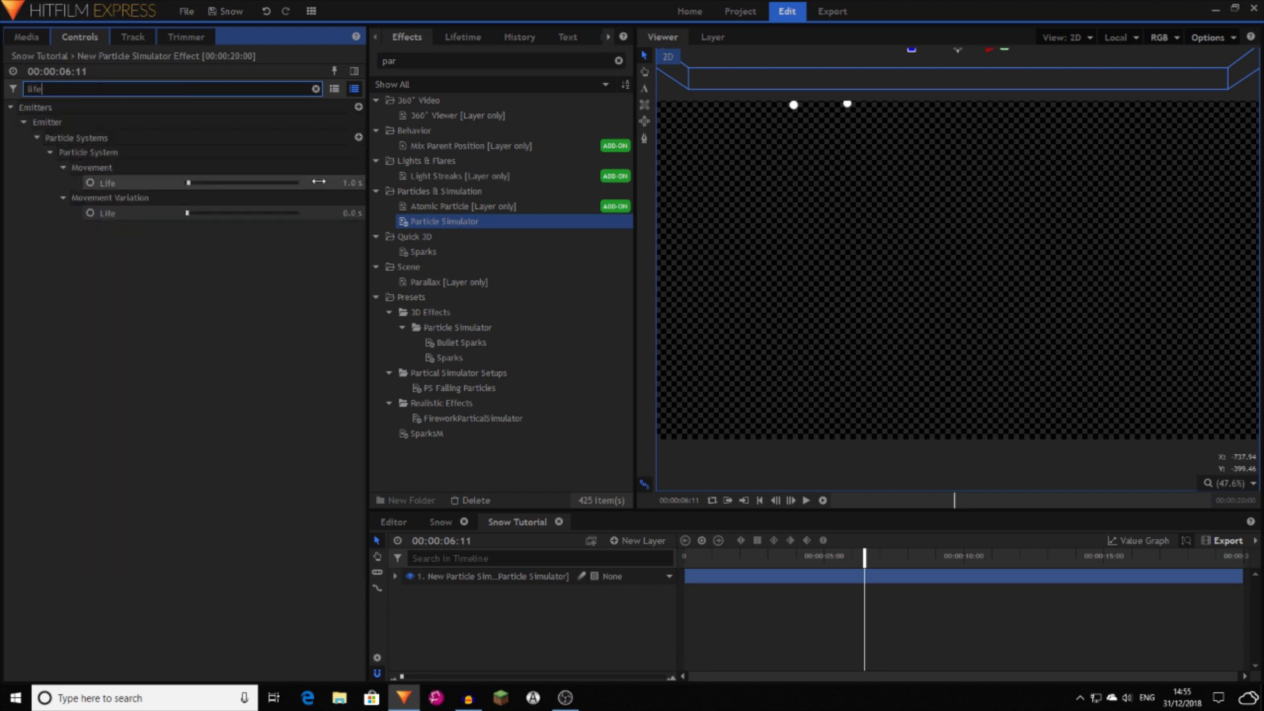
click(342, 183)
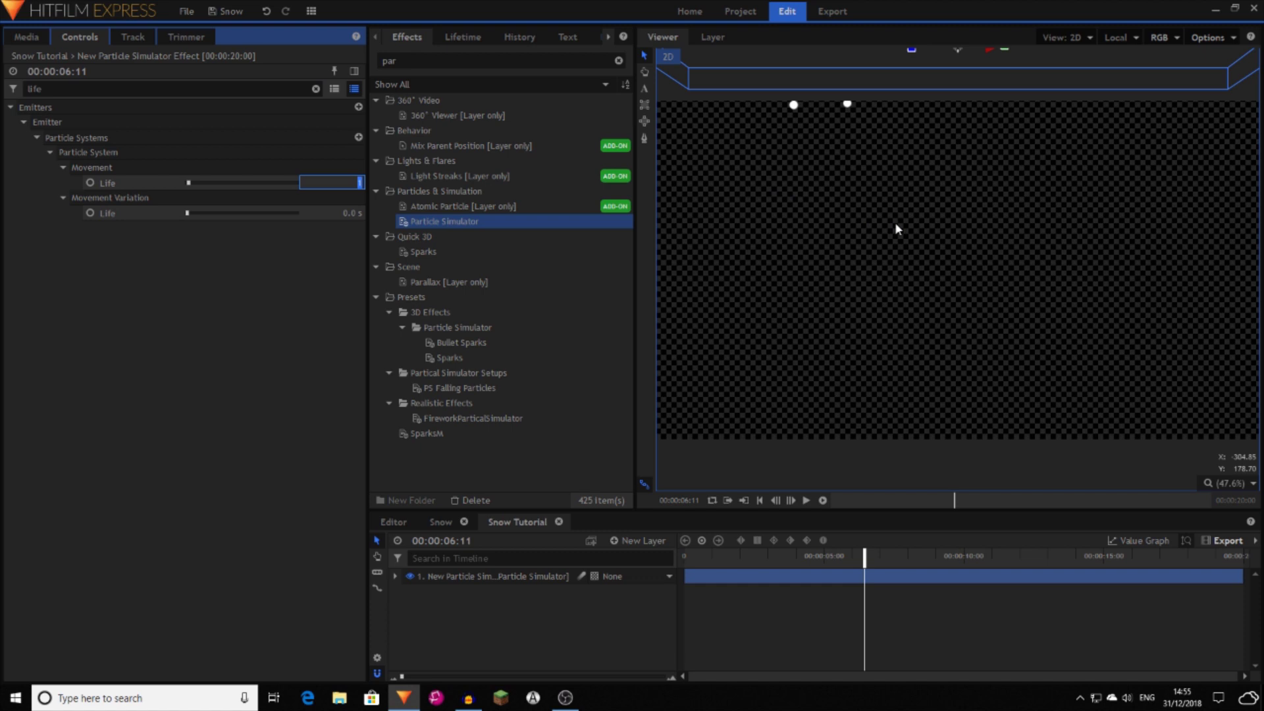
key(Return)
drag(864, 556, 972, 560)
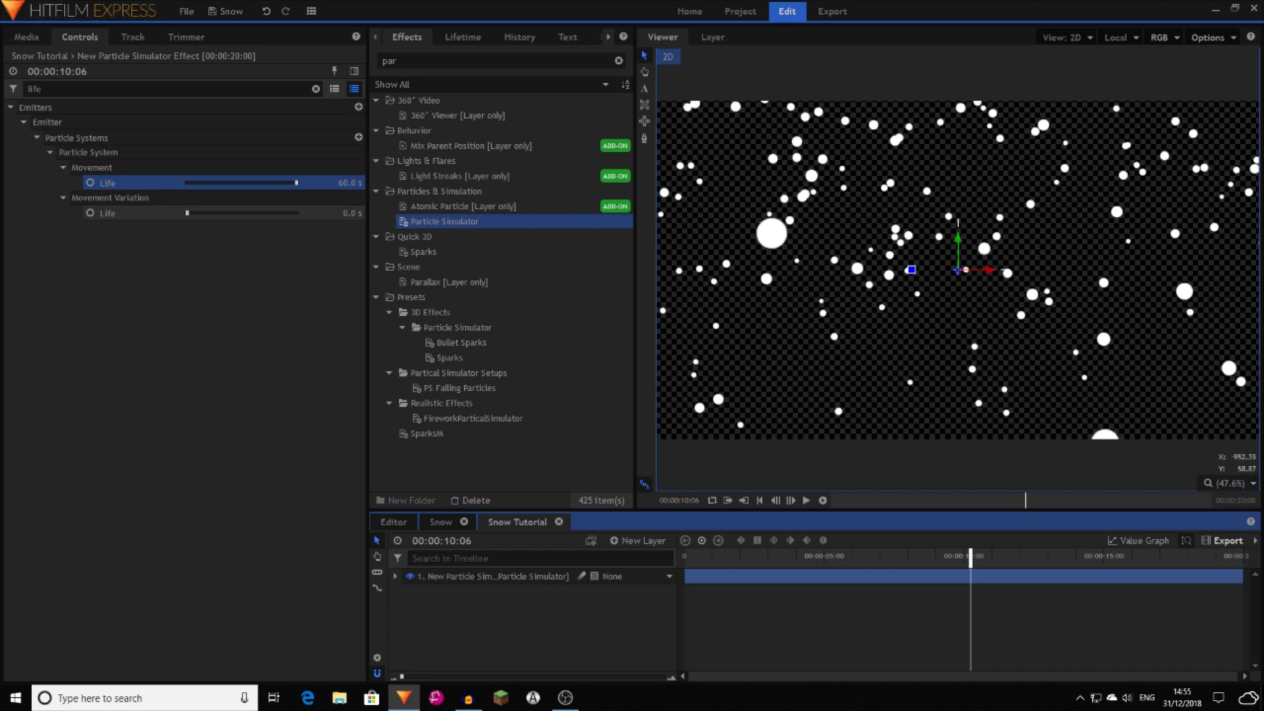
Step: Filter Controls for 'scale' and set the particle Movement Scale to 20%
click(29, 88)
text(sca)
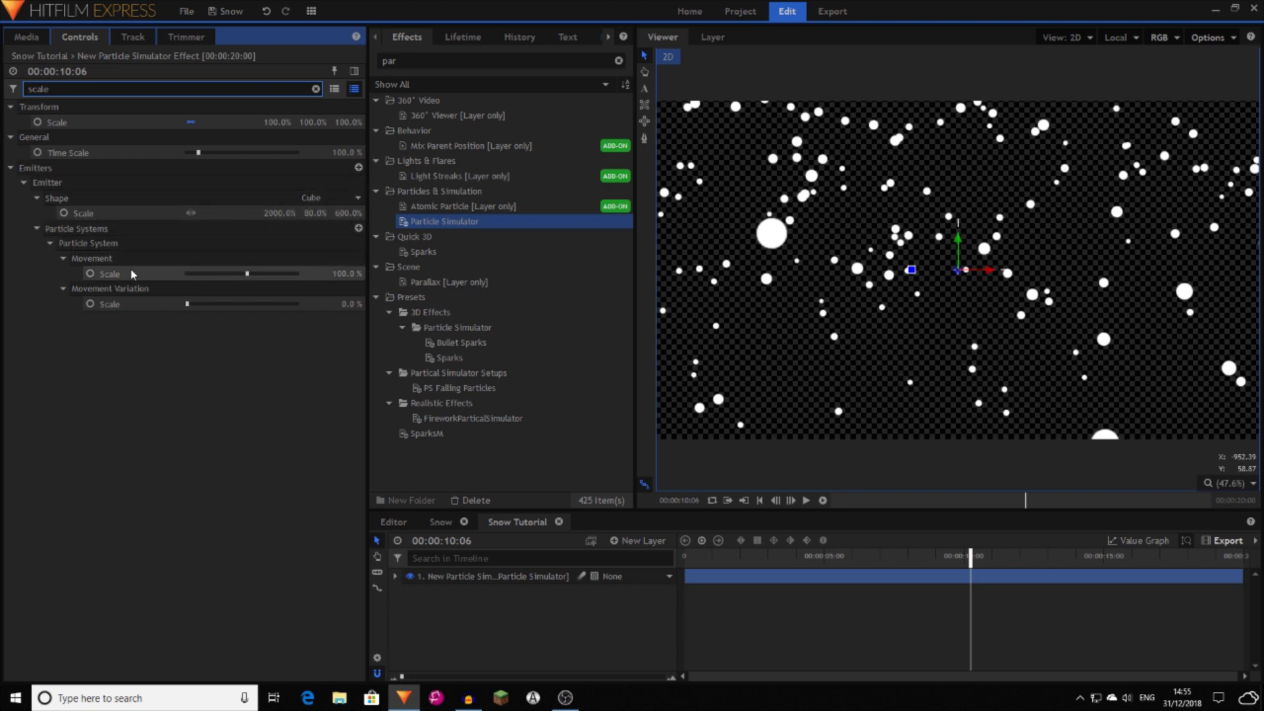
click(356, 273)
text(250)
key(Return)
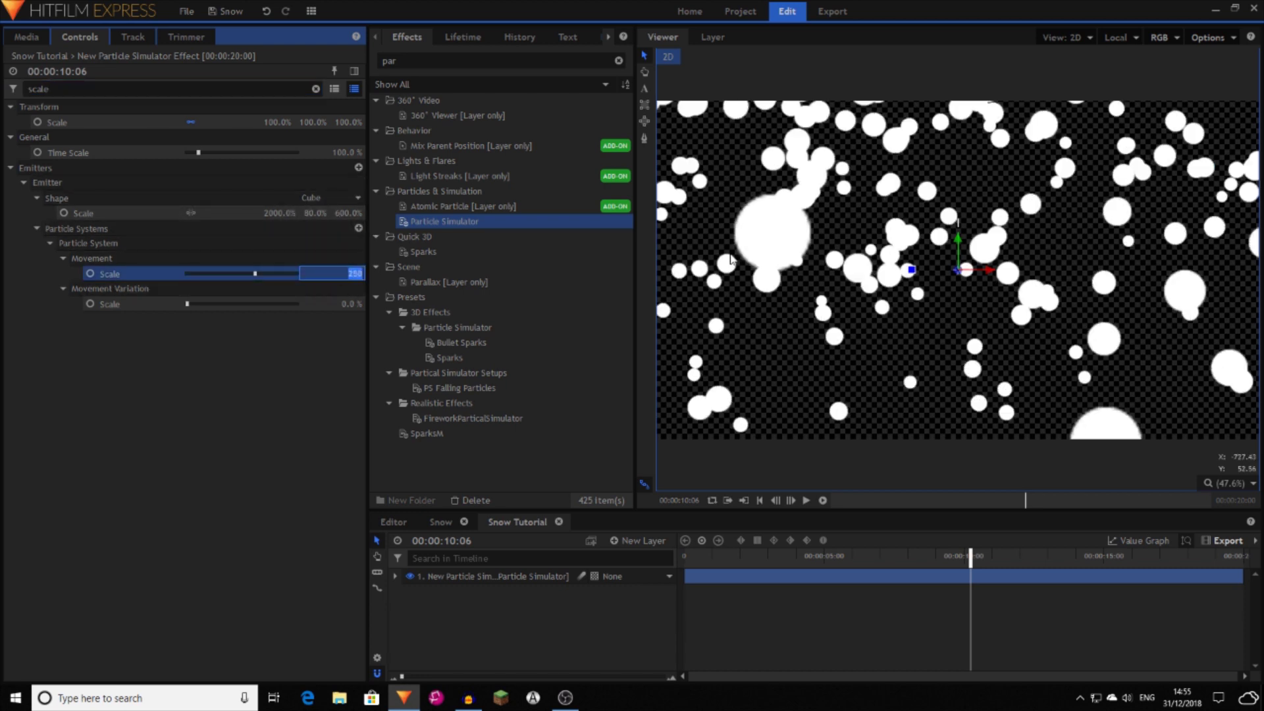
text(20)
key(Return)
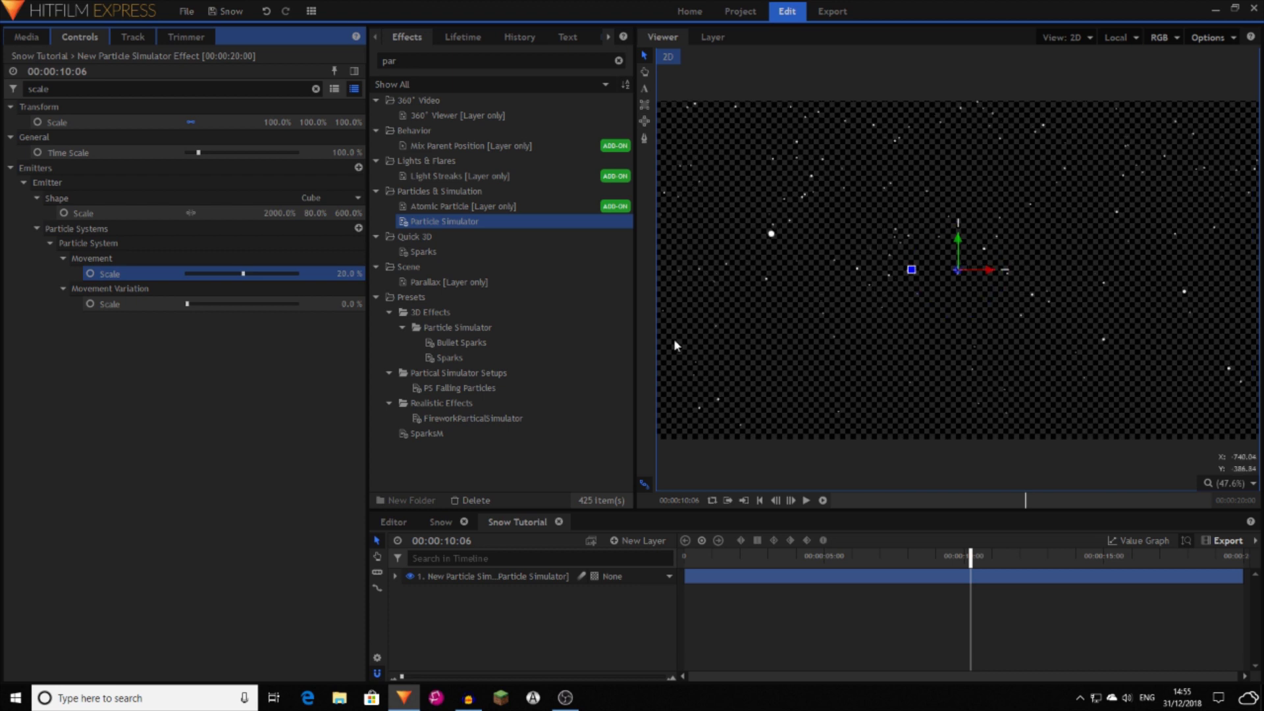
Step: Filter Controls for 'per second' and set Particles Per Second to 250
drag(62, 89, 2, 79)
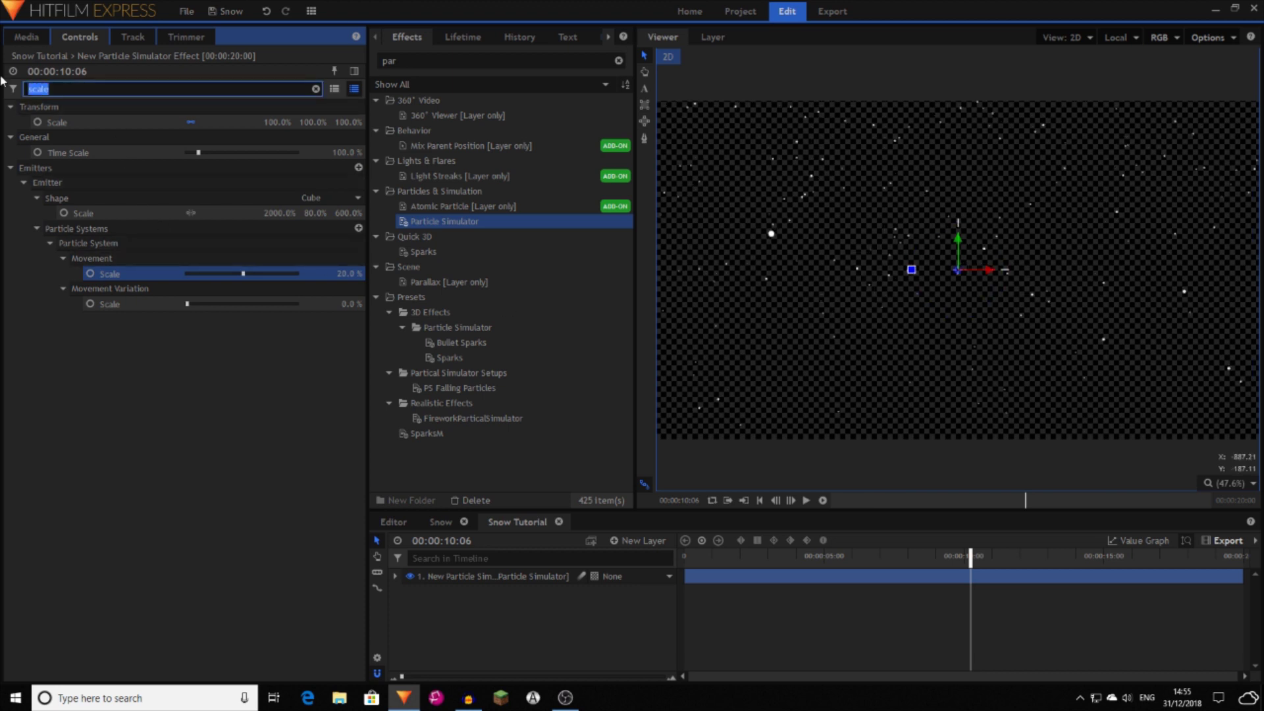
key(BackSpace)
text(per second)
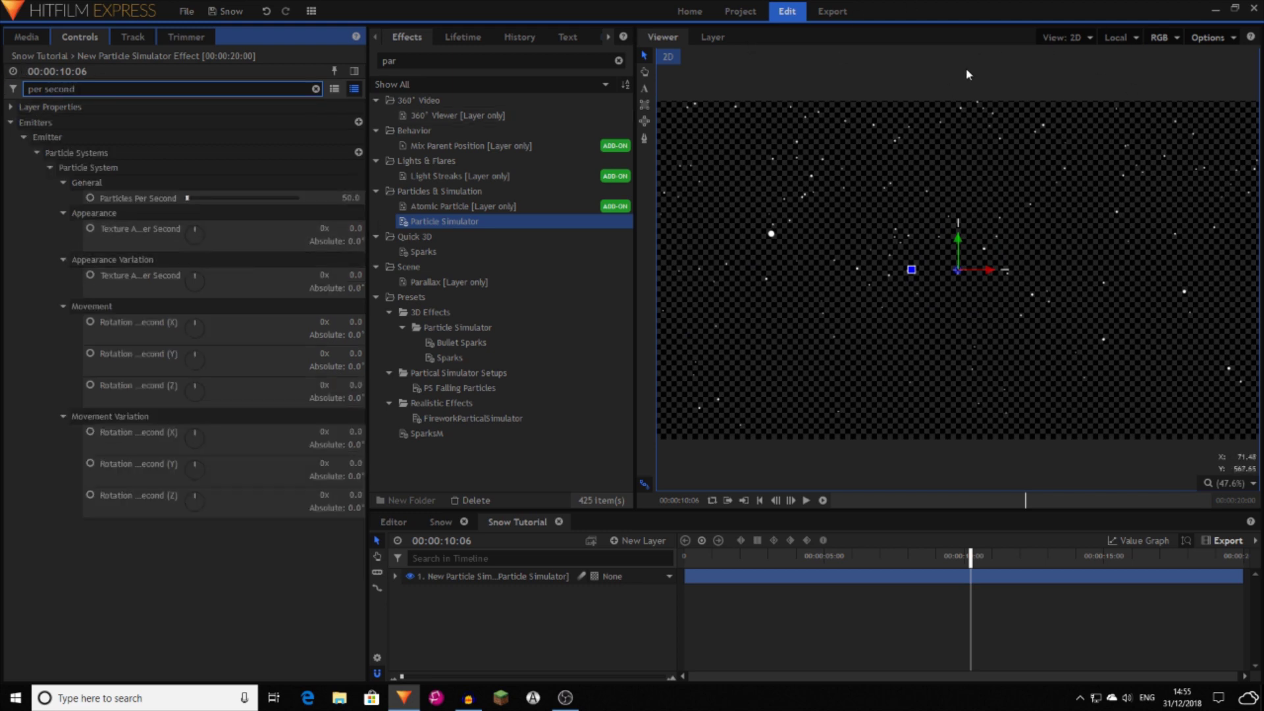
click(351, 198)
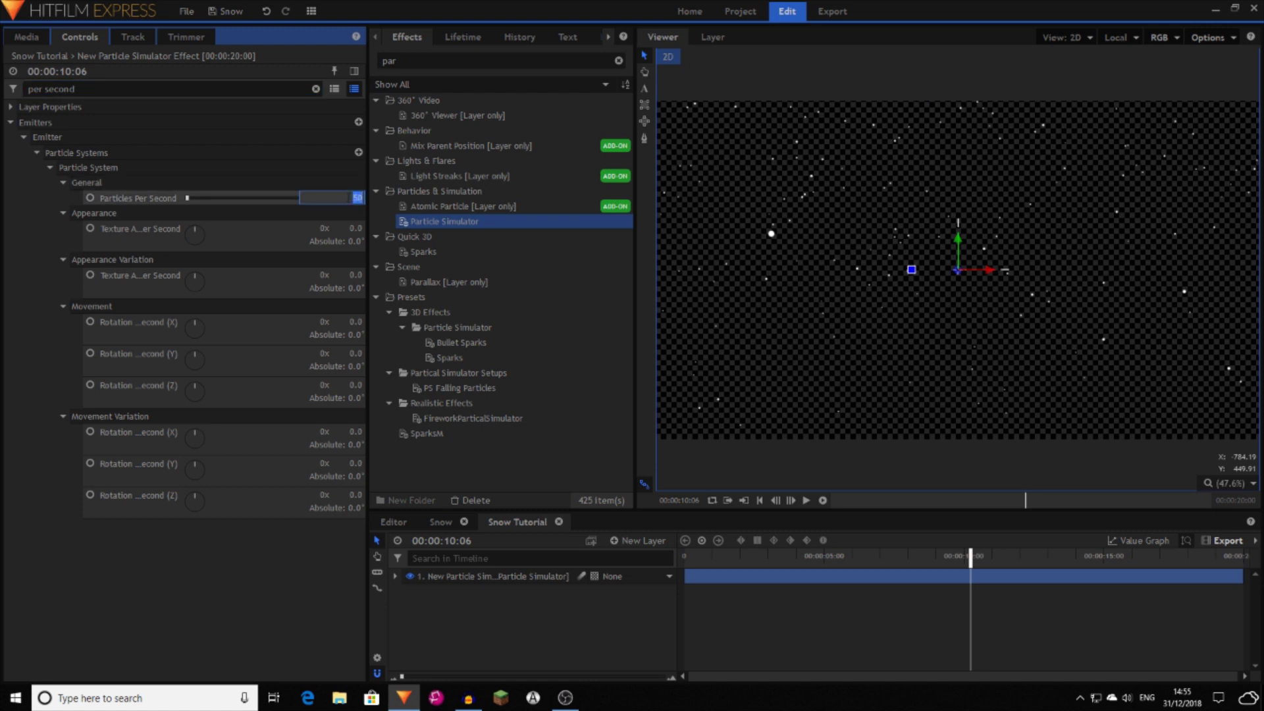
text(250)
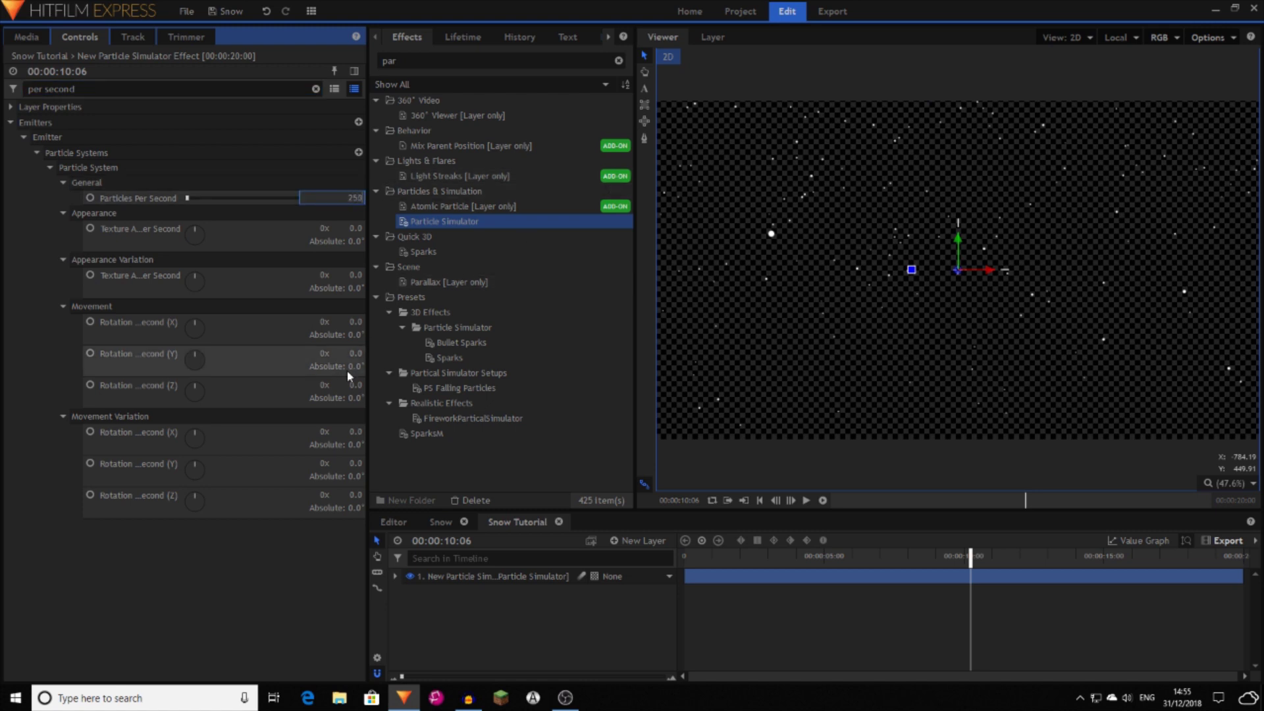
key(Return)
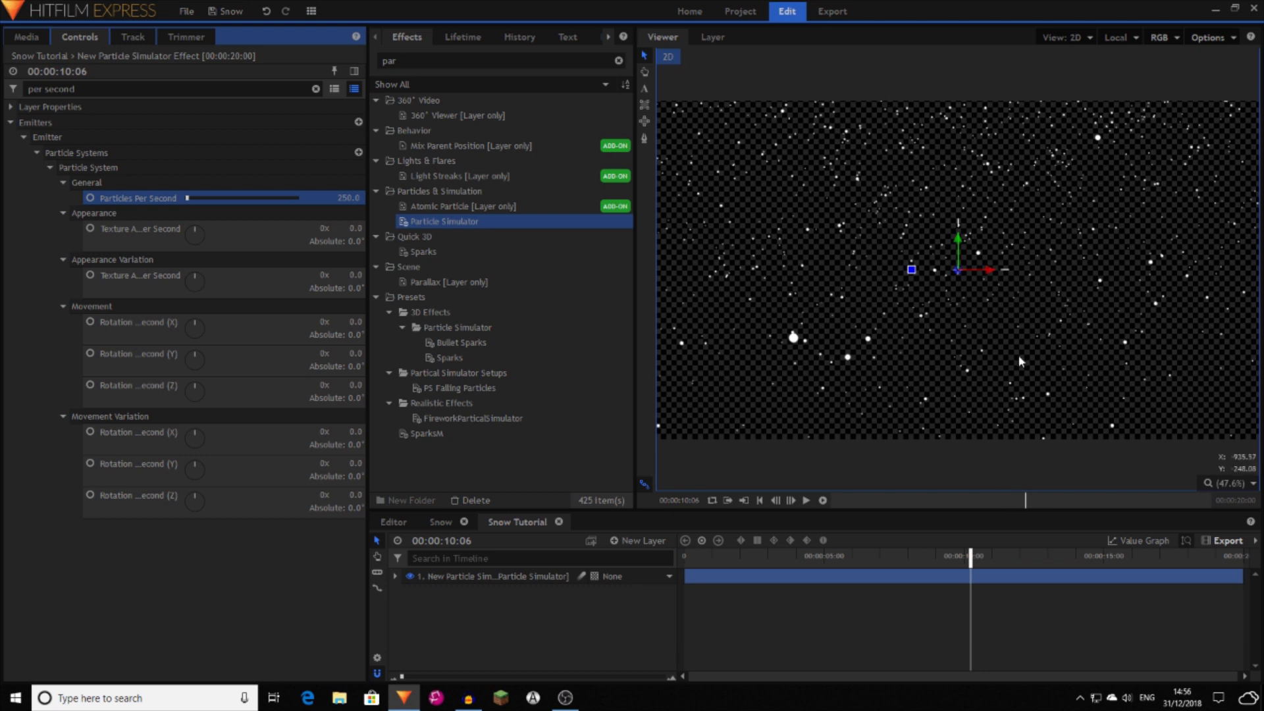
Step: Set the particle movement Speed to 100, then scrub ahead to preview slower snowfall
click(53, 89)
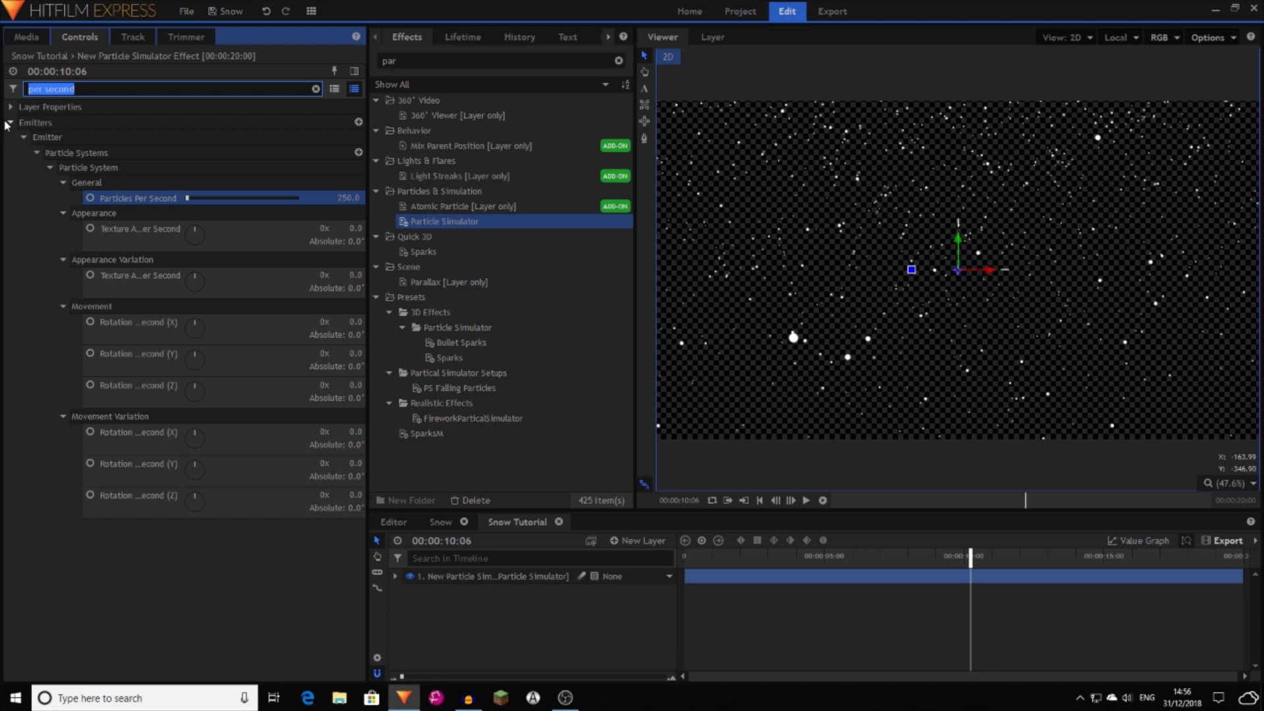
key(BackSpace)
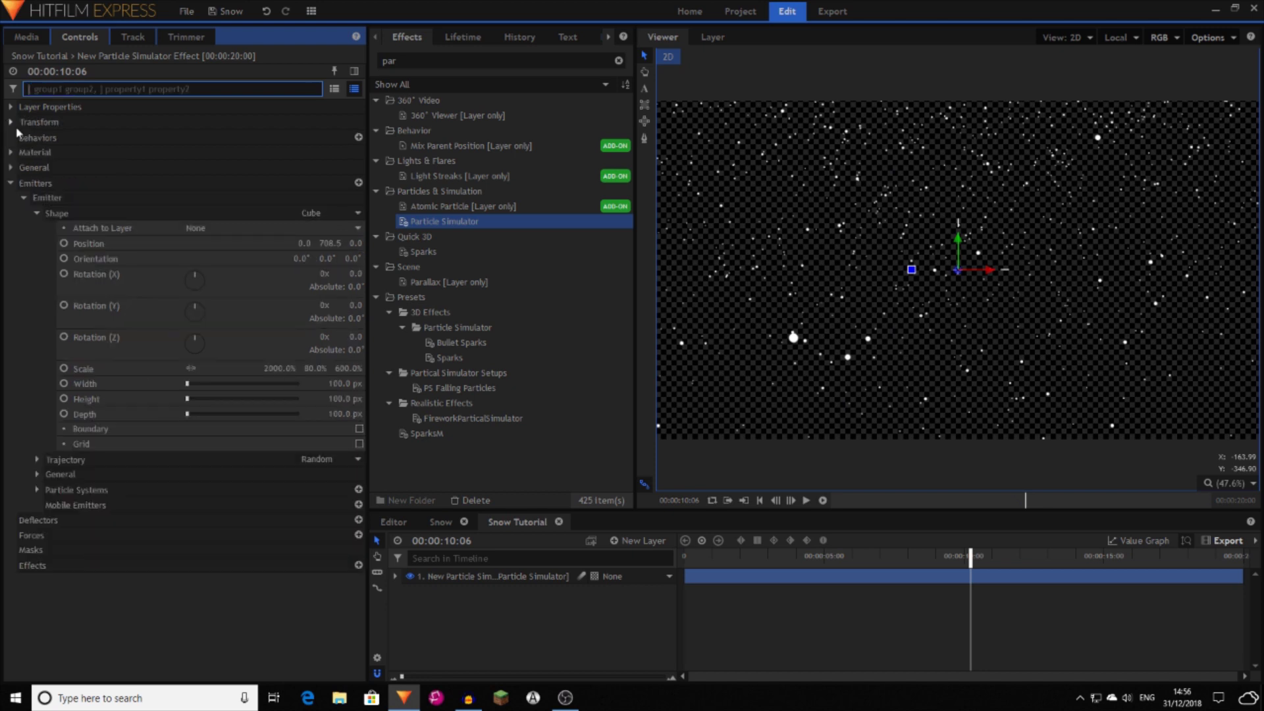
text(Sped)
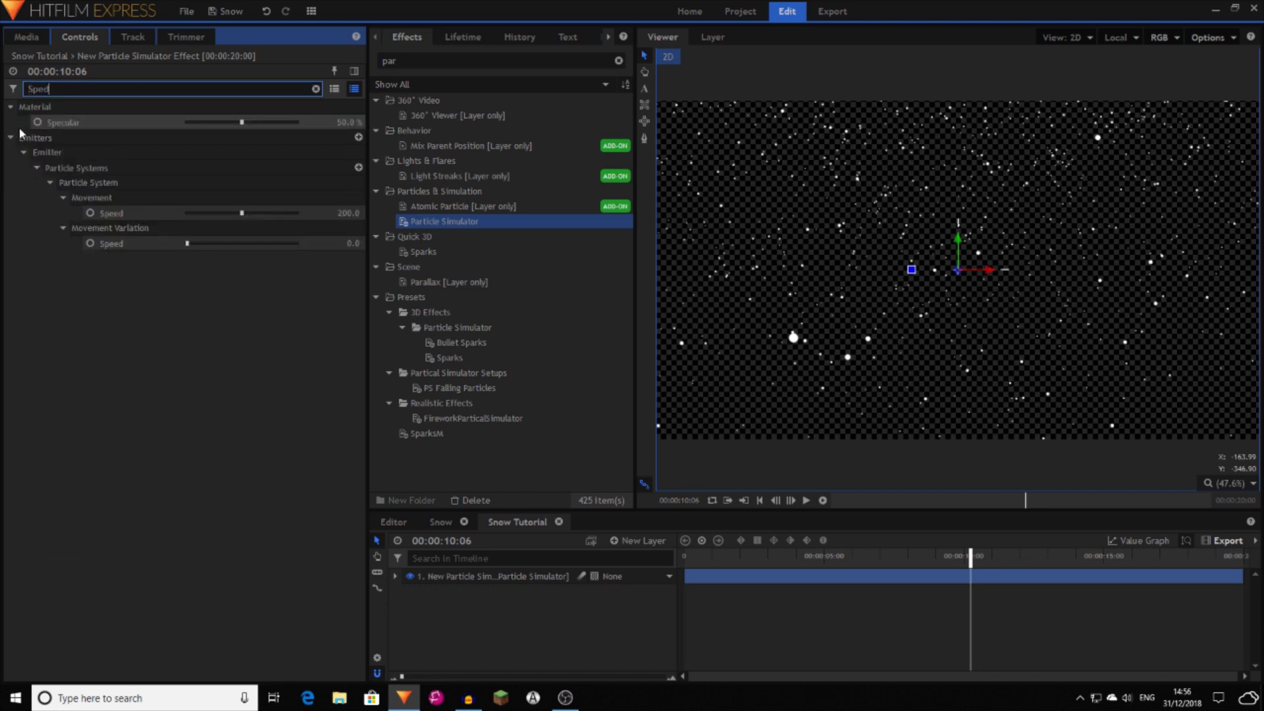
key(BackSpace)
text(ed)
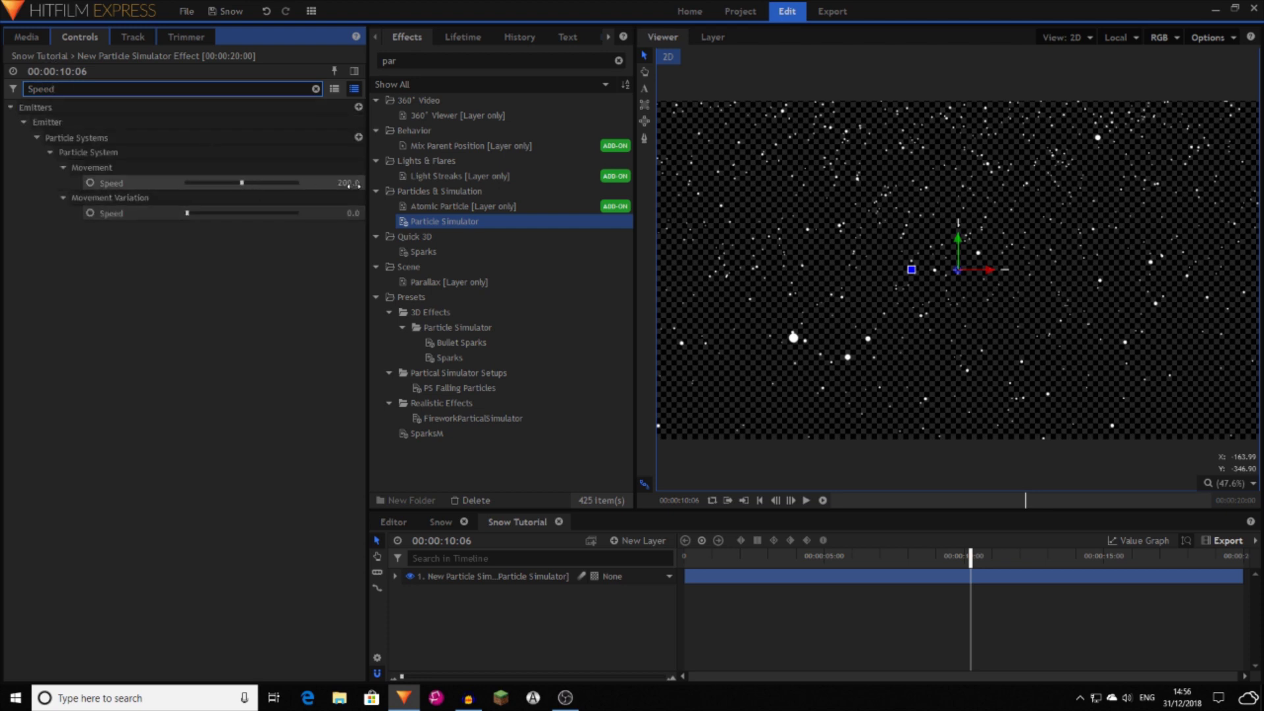
click(349, 184)
text(100)
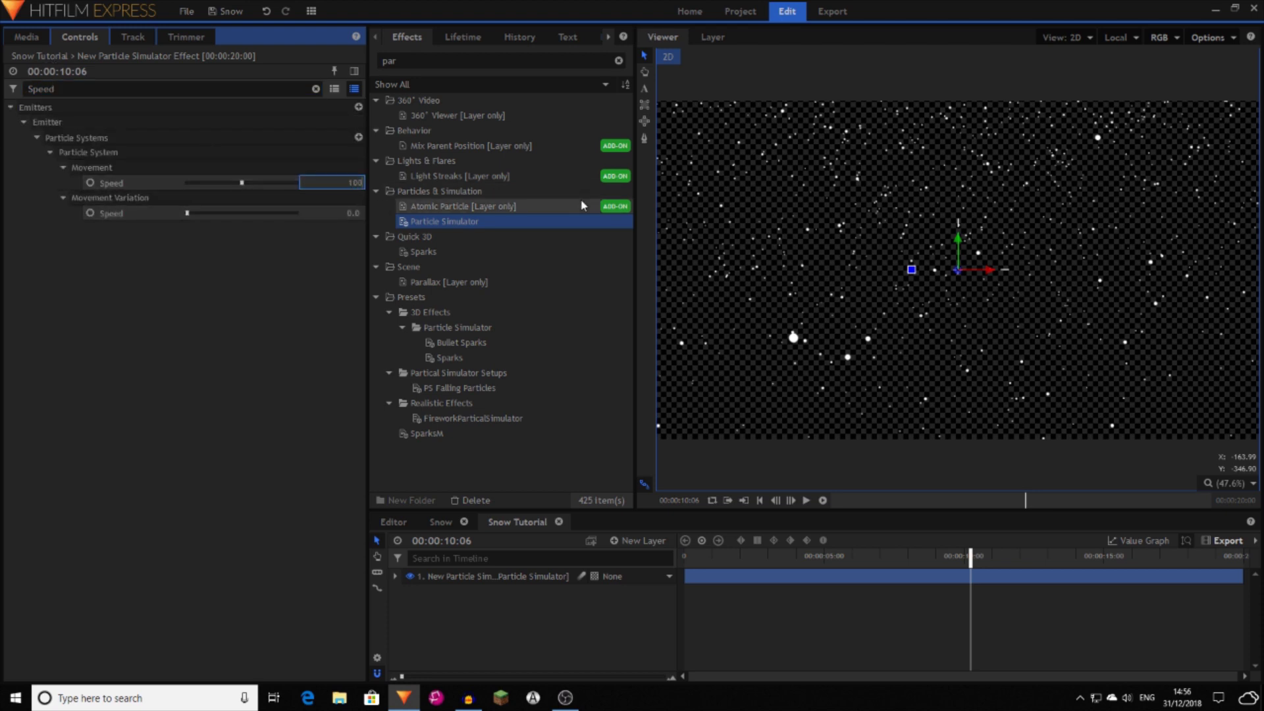
key(Return)
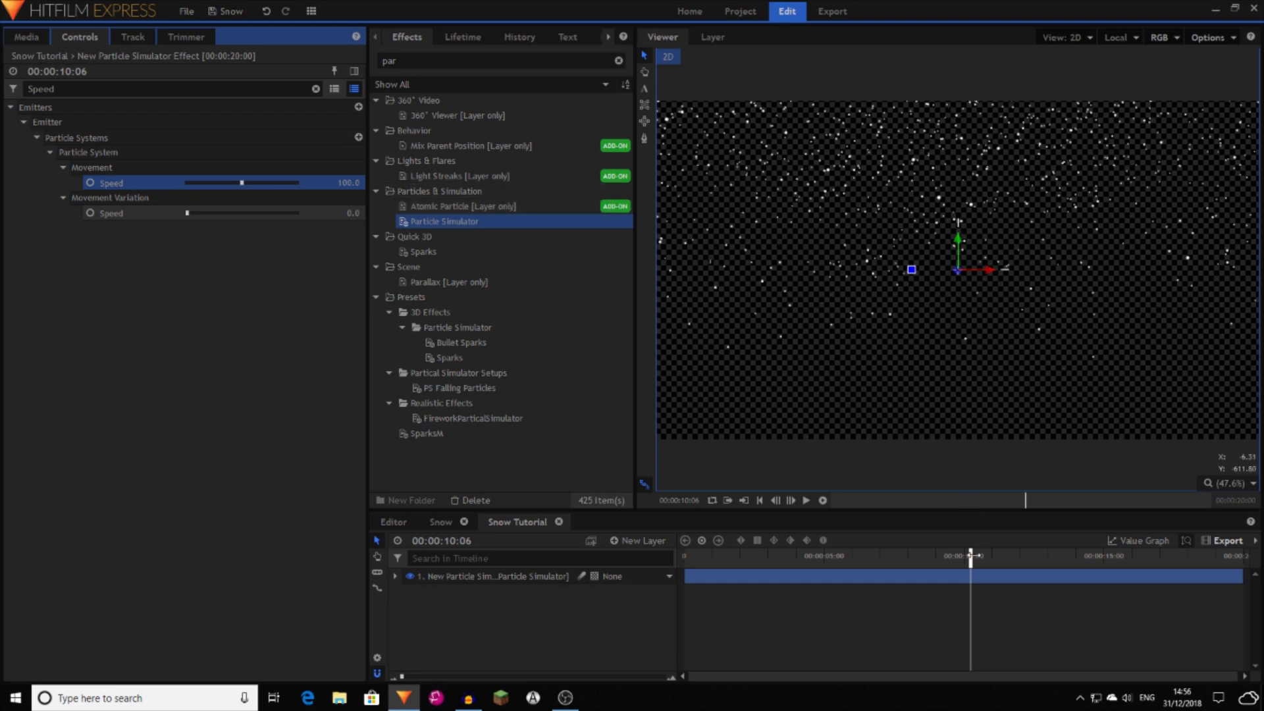
drag(971, 555, 1170, 555)
click(550, 578)
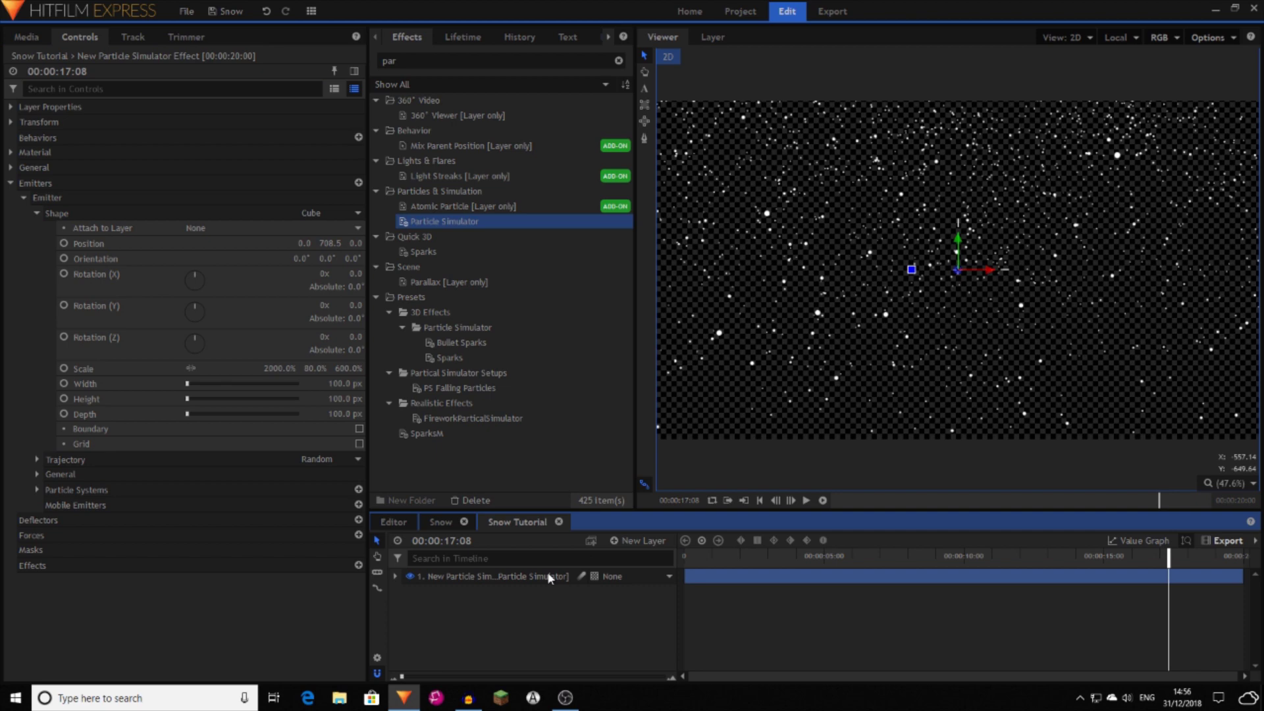
drag(774, 556, 1254, 567)
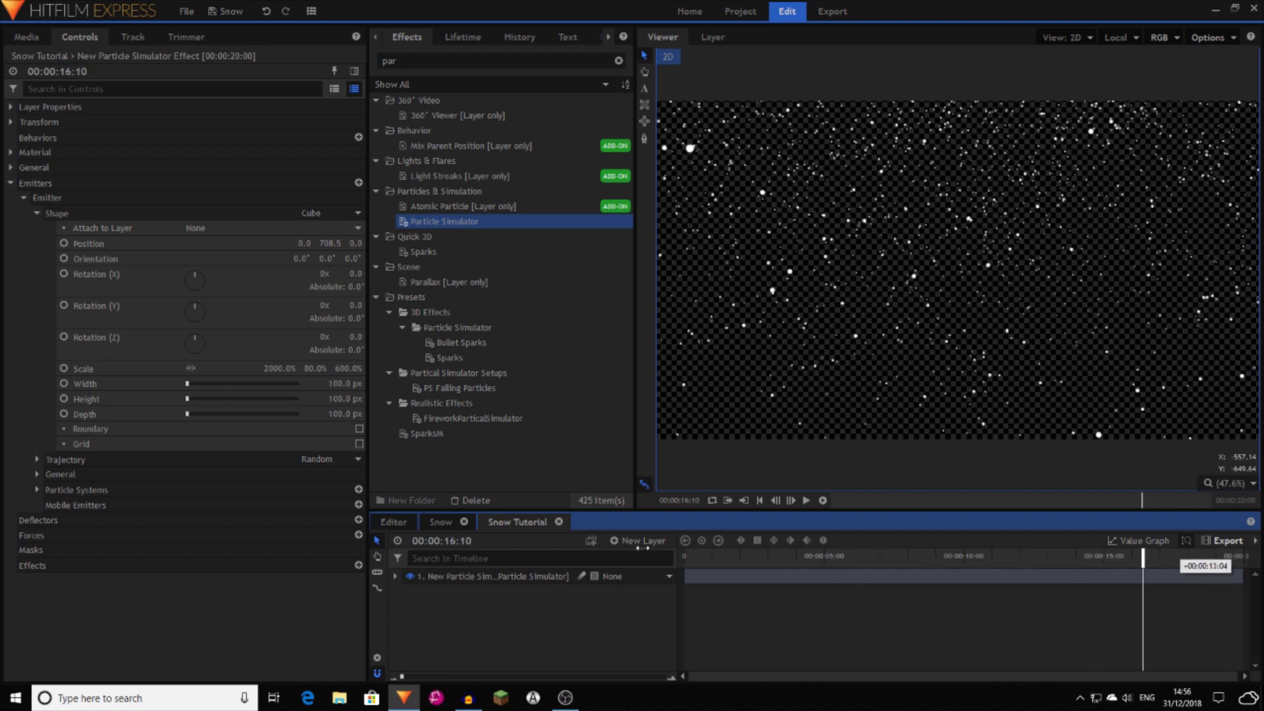
drag(1176, 561, 970, 578)
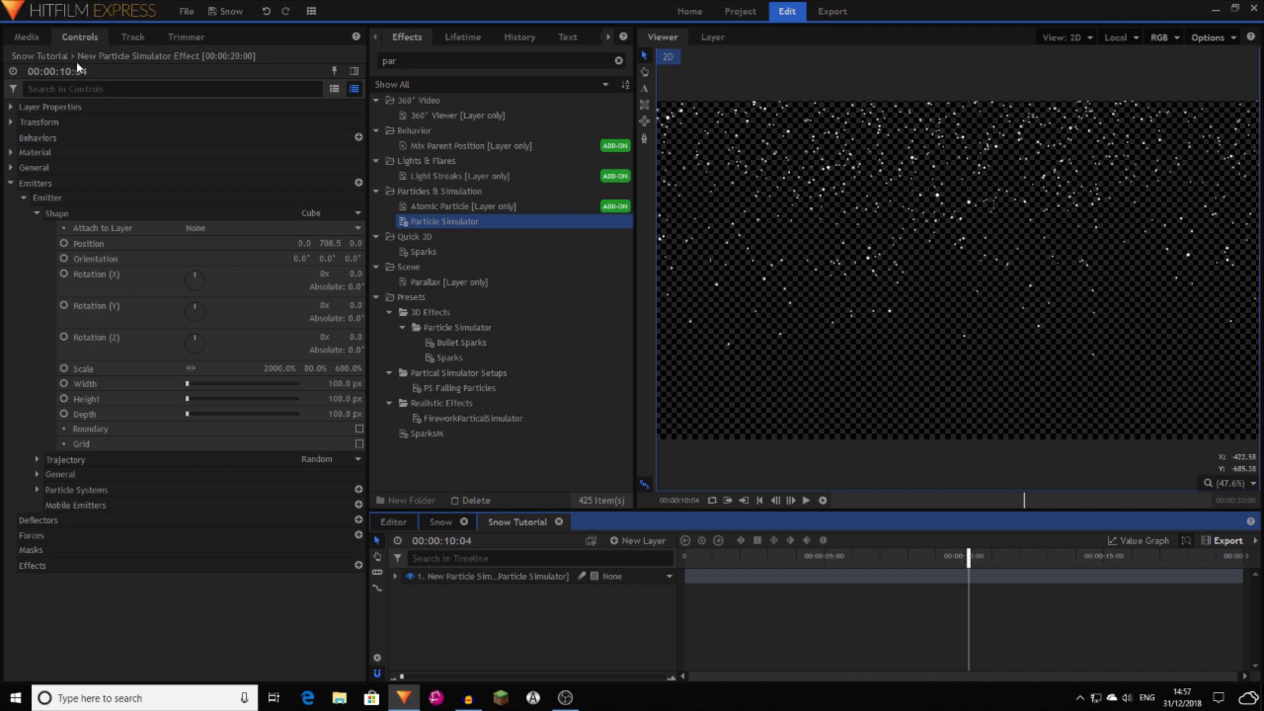
Step: Filter Controls for 'time' and set the particle Time Shift to -15 seconds
click(79, 89)
text(time)
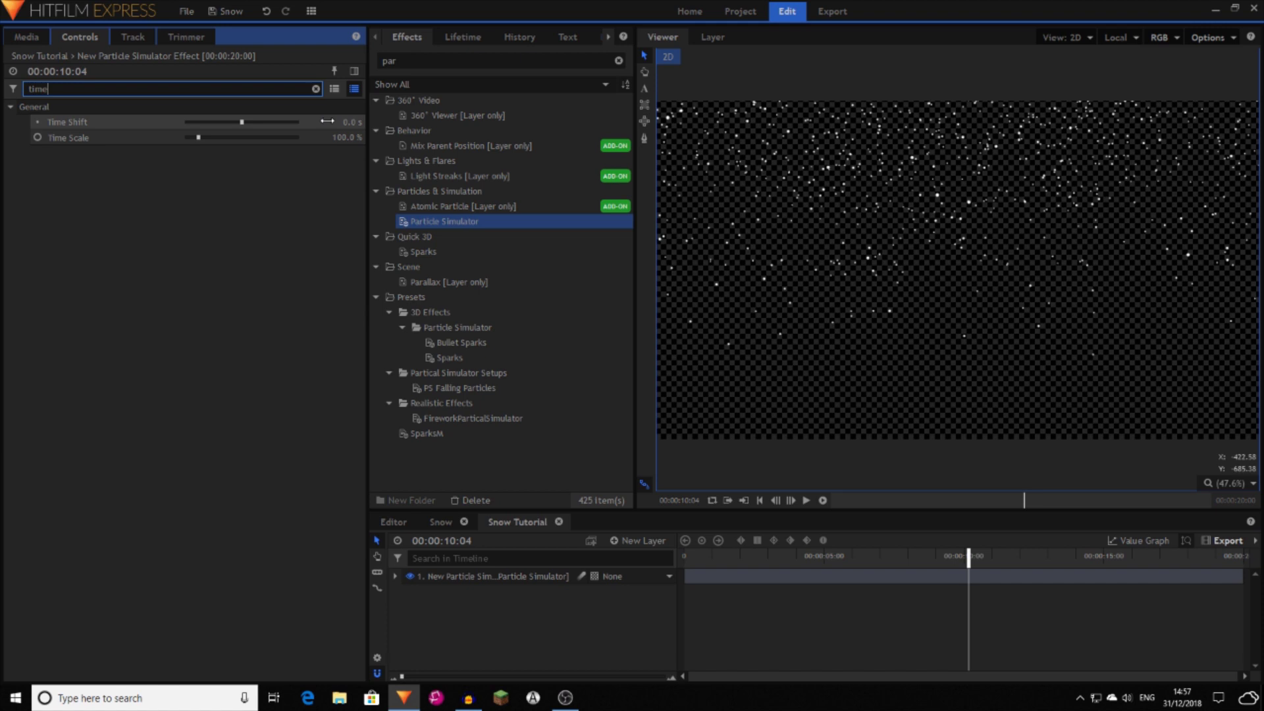
click(328, 121)
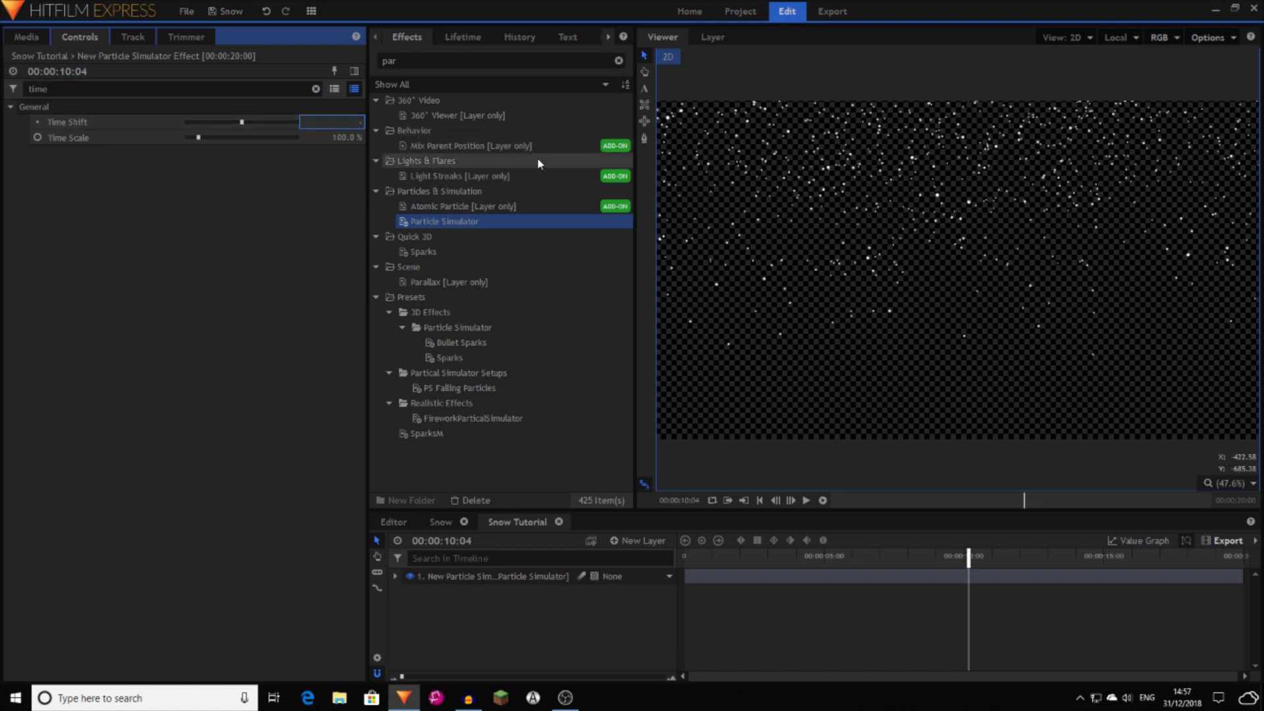
text(-15)
key(Return)
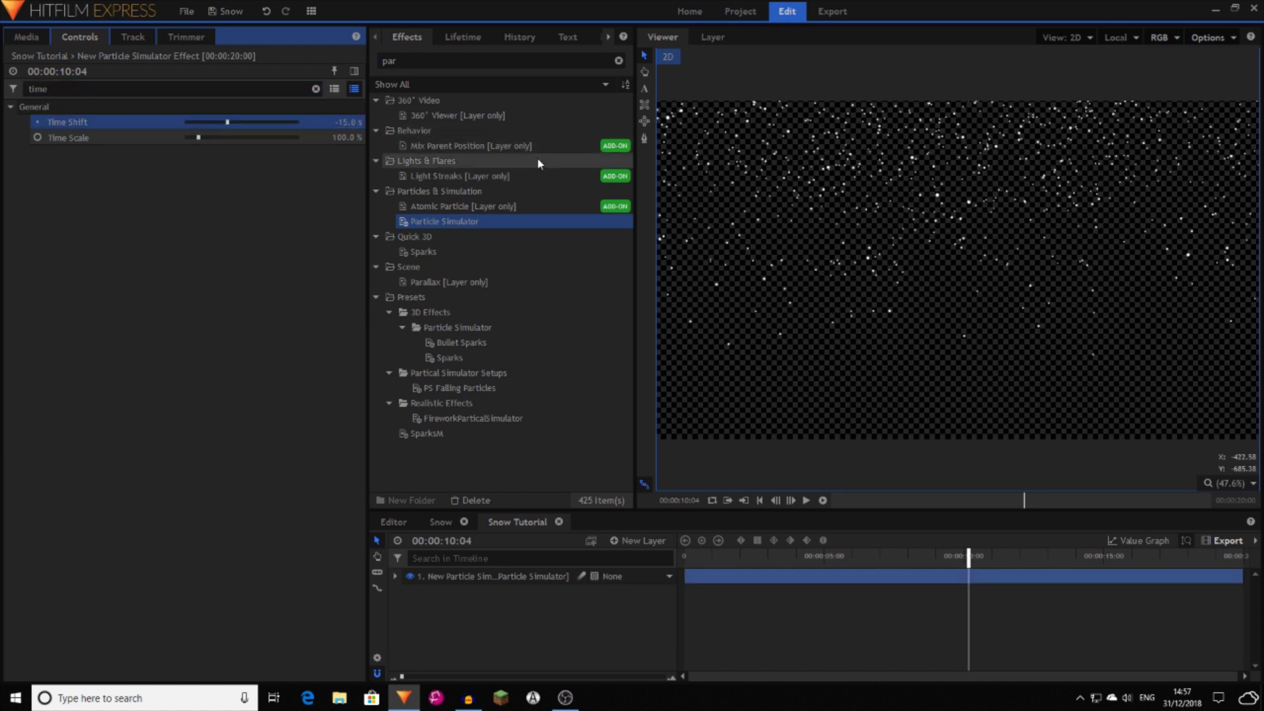
Step: Preview the snowfall from the first frame through to 00:00:19:11
click(700, 557)
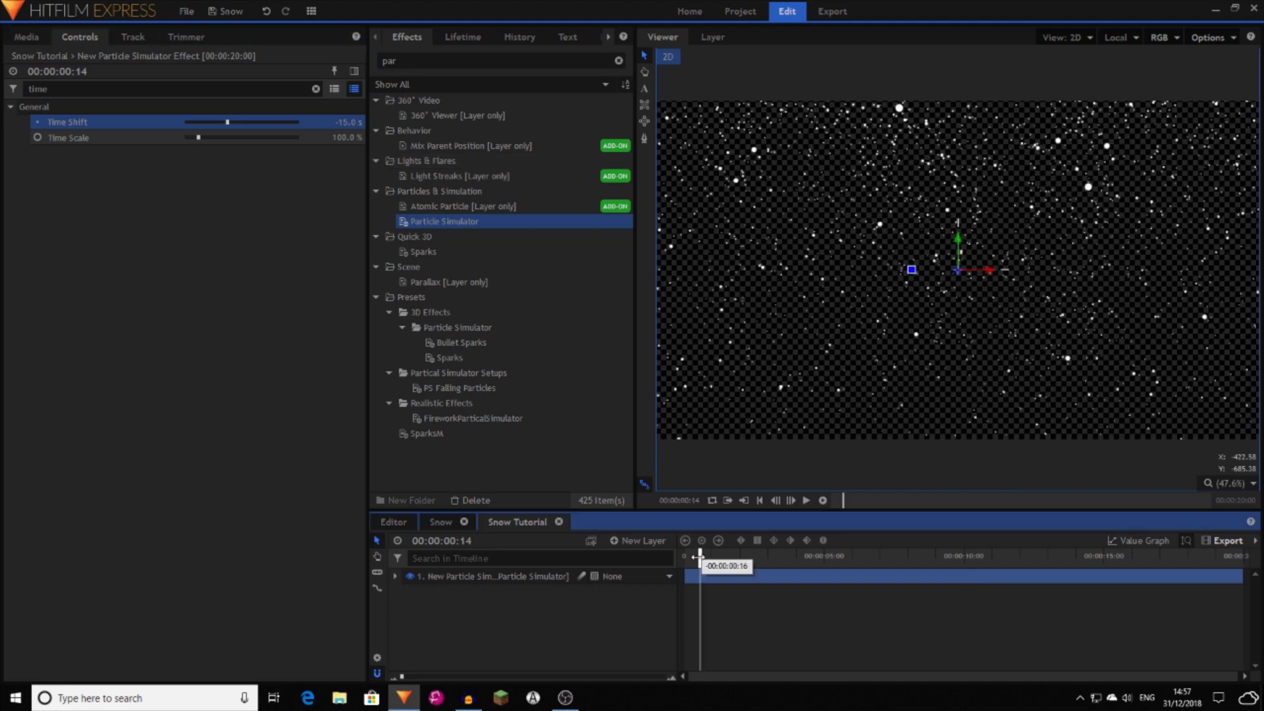
key(Home)
drag(713, 567, 1196, 563)
drag(1075, 561, 1140, 561)
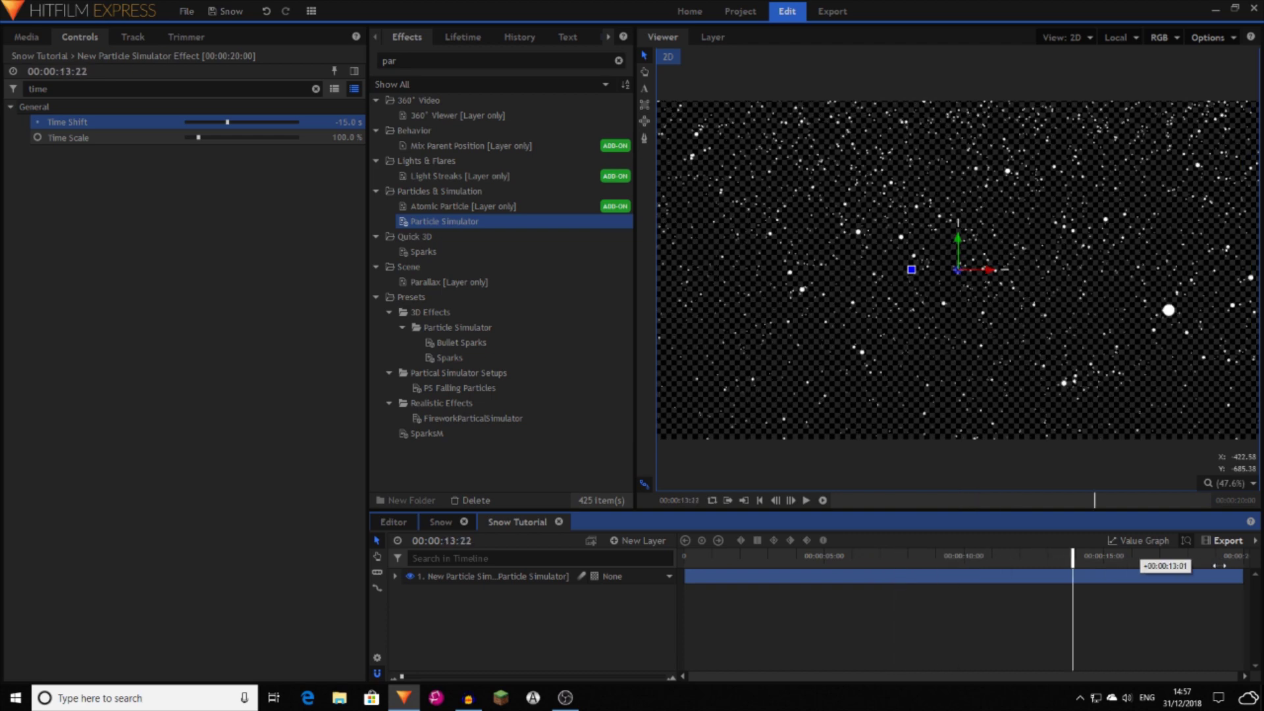
drag(1221, 565, 1230, 566)
click(482, 626)
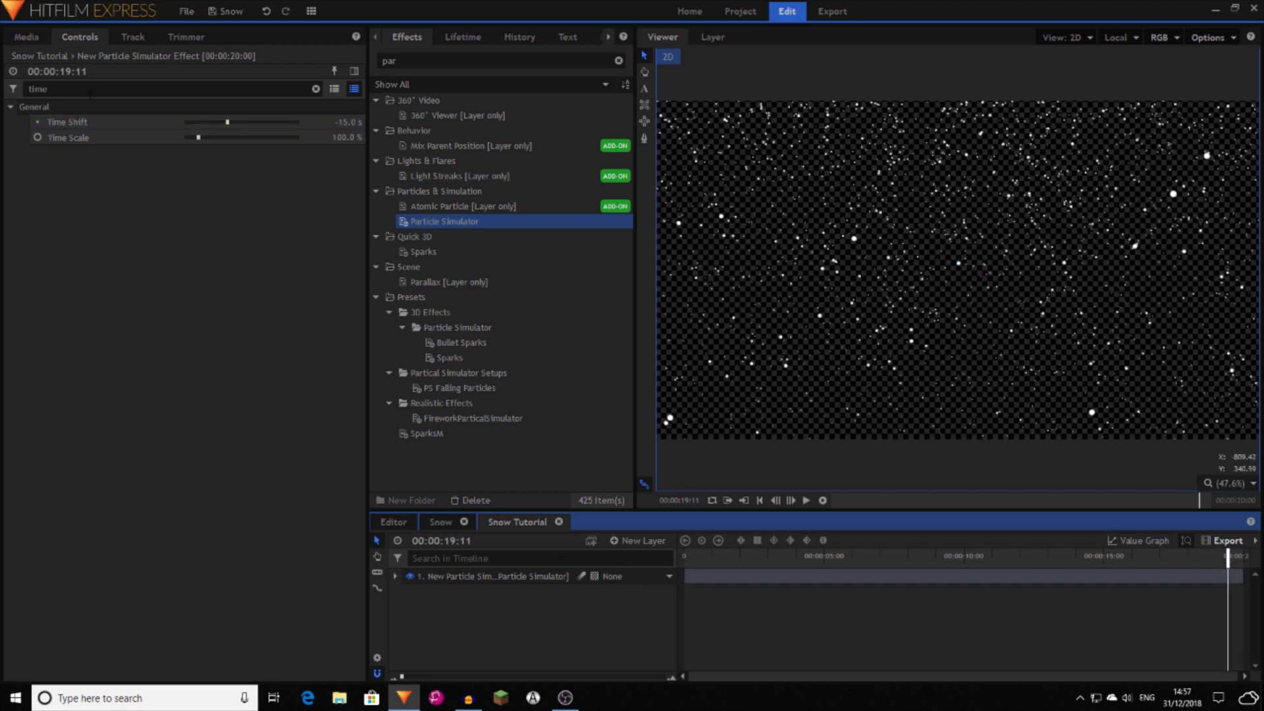
drag(90, 93, 3, 107)
Step: In Particle System Appearance, set Texture Source to Built-In and Texture to Snow Flakes (Light)
key(BackSpace)
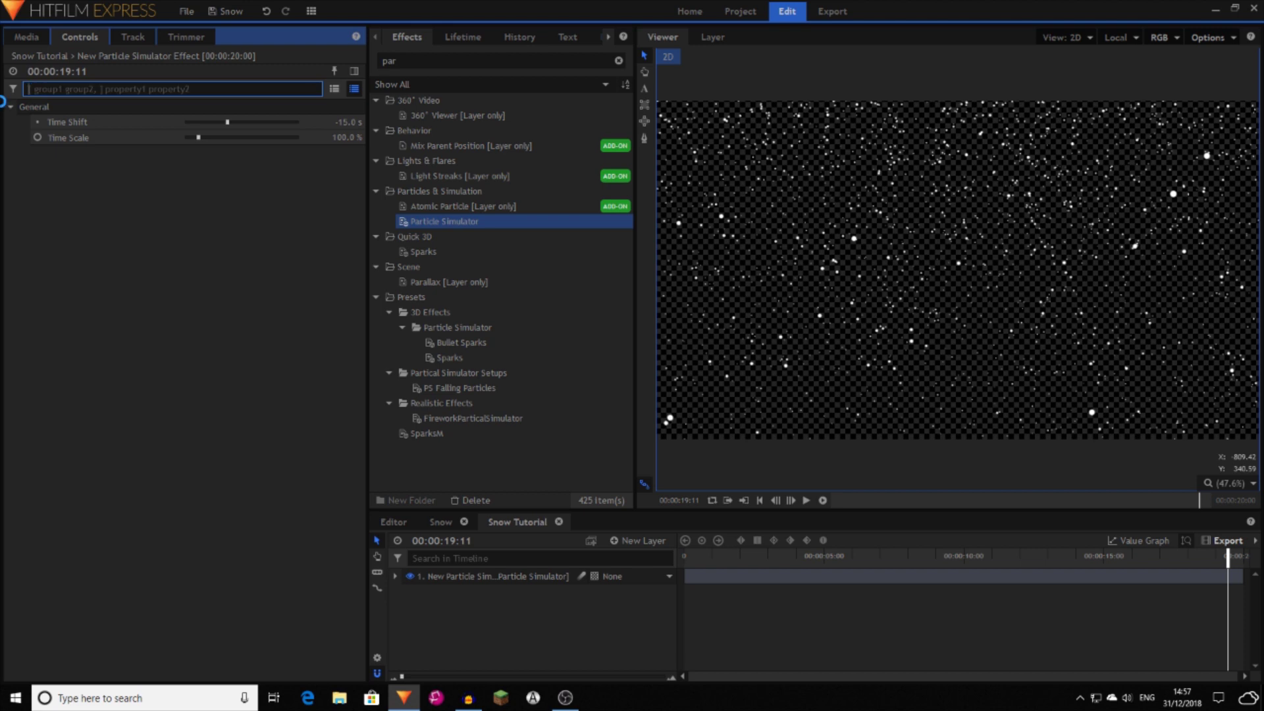
click(38, 242)
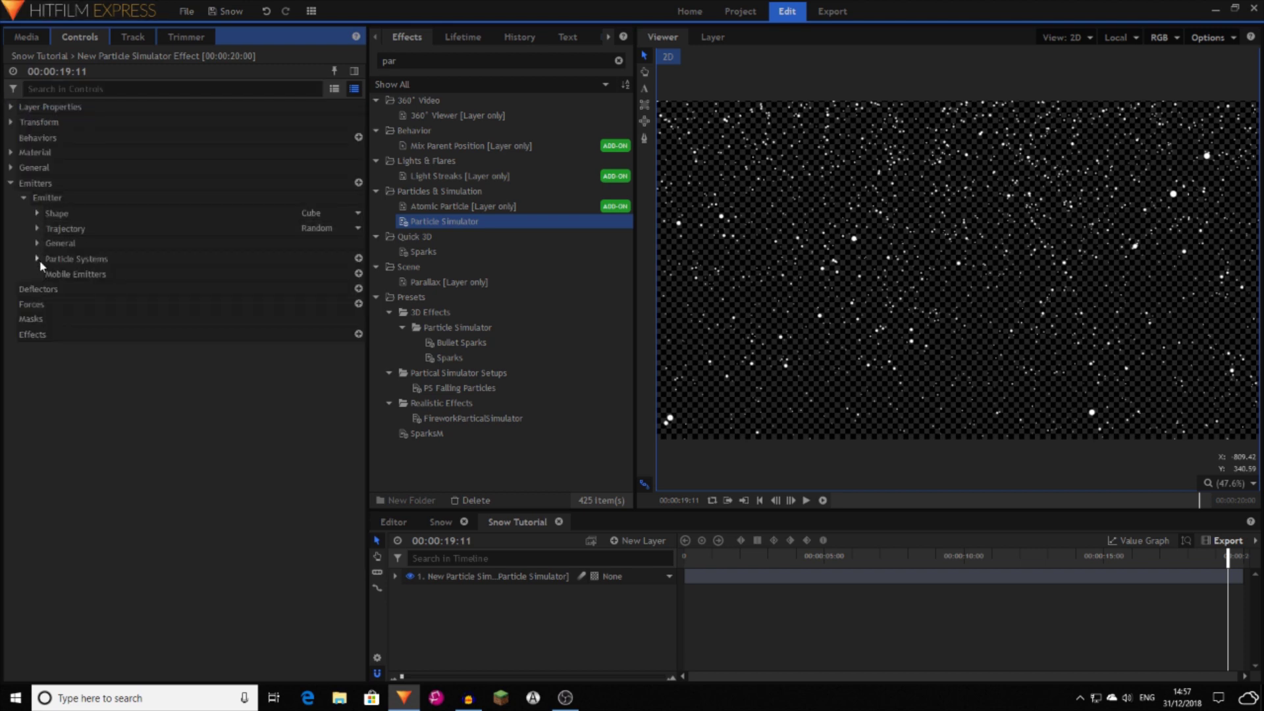
click(37, 259)
click(50, 273)
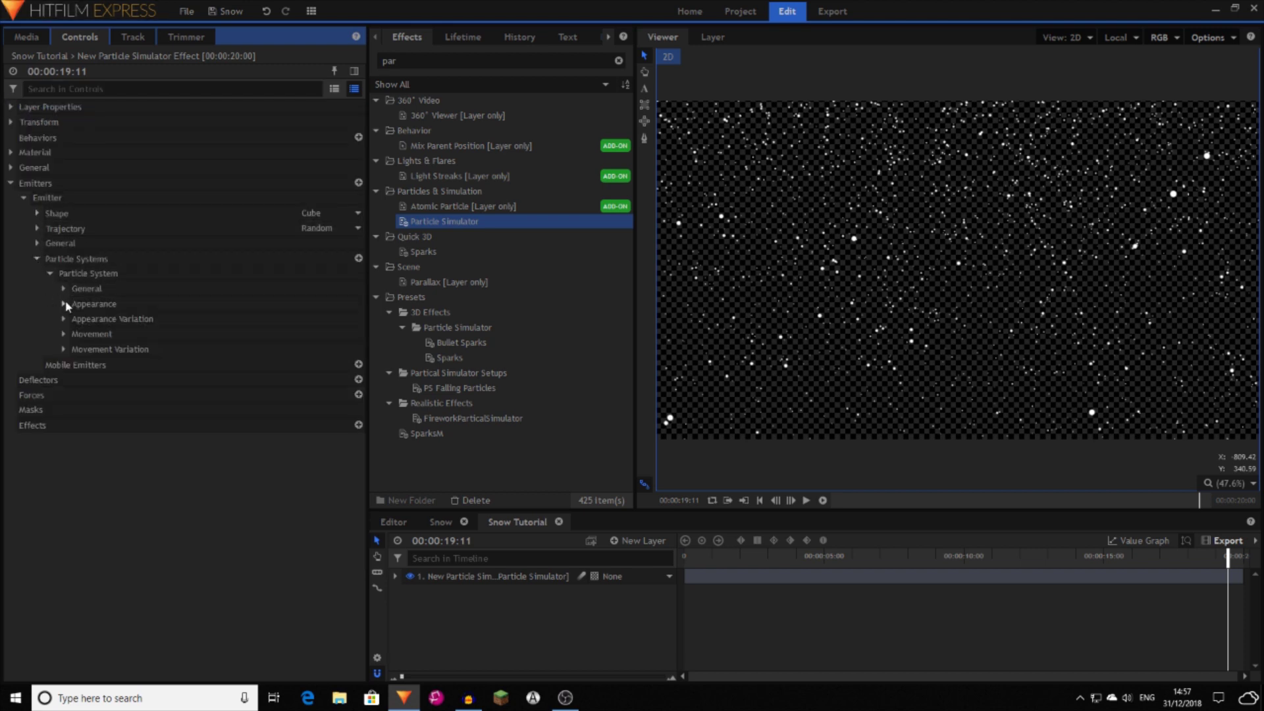
click(64, 304)
click(201, 318)
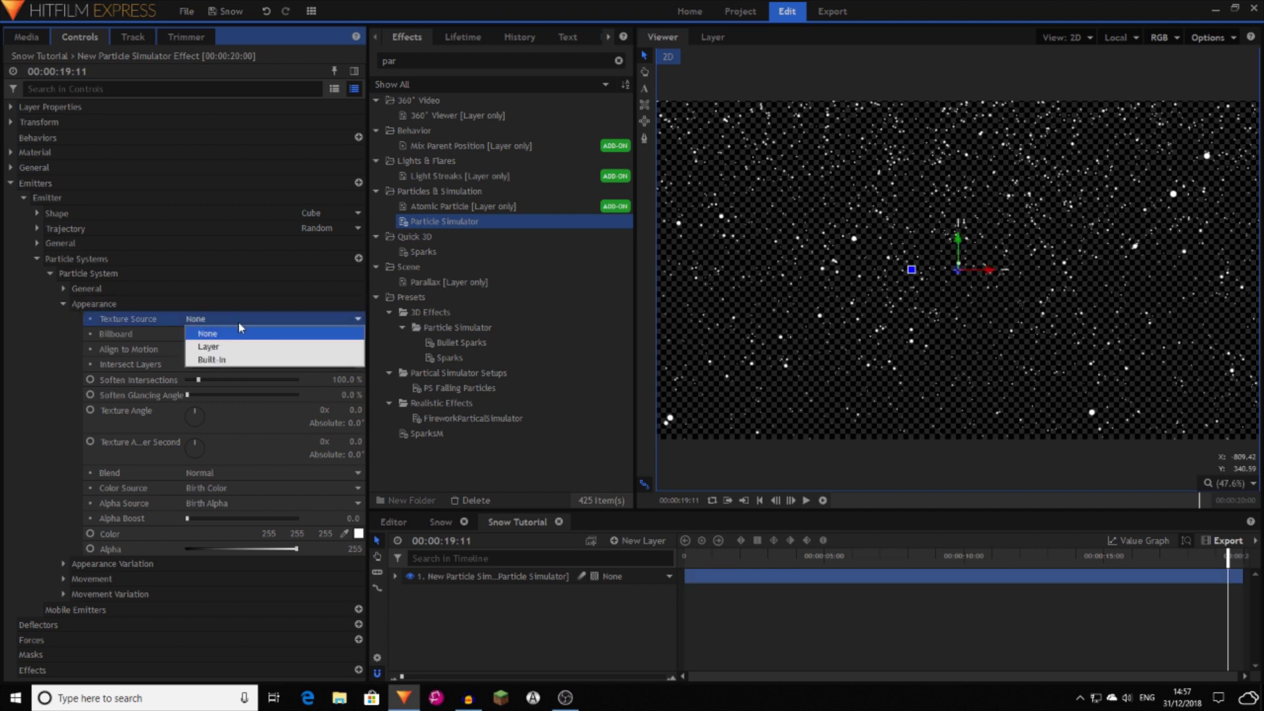
click(232, 360)
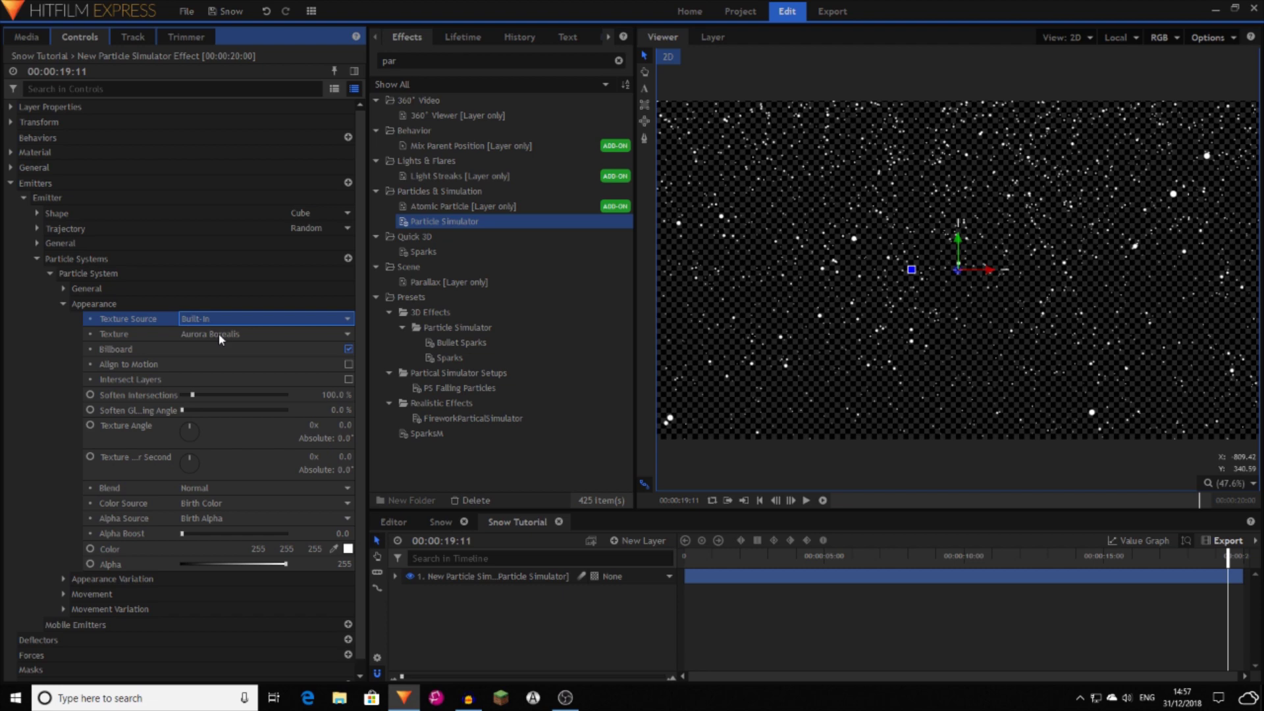
click(215, 333)
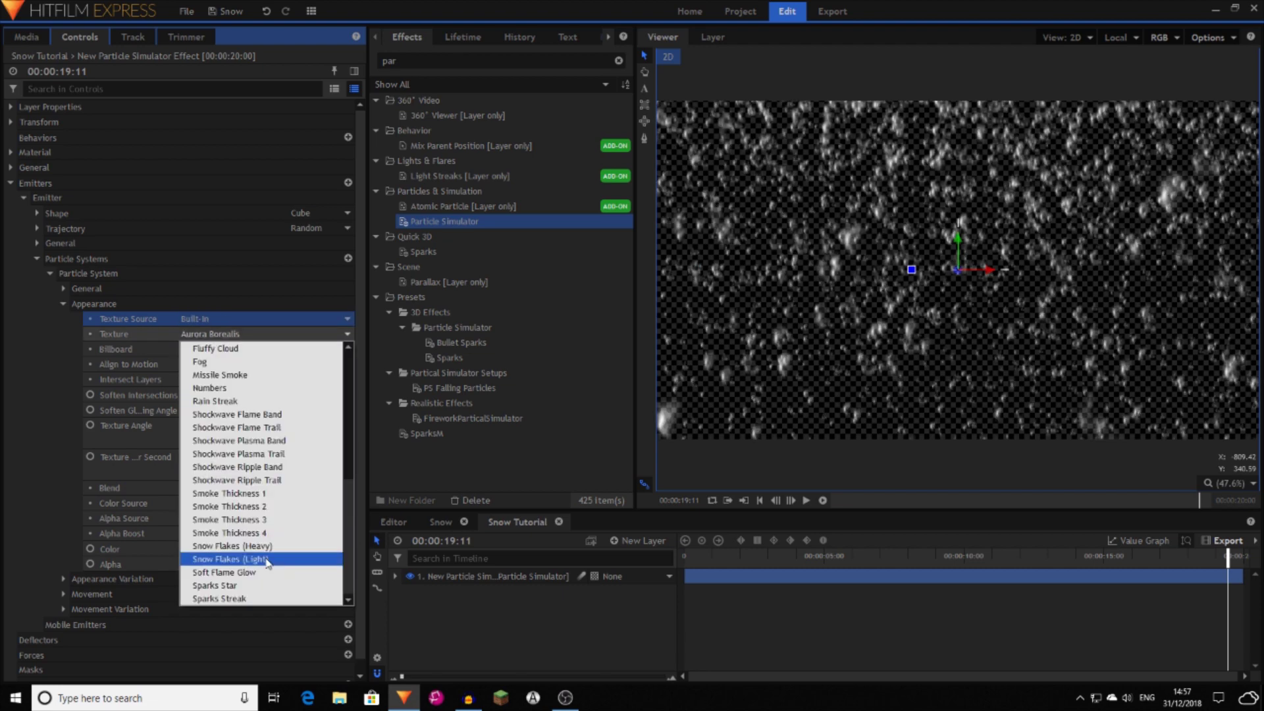
click(268, 561)
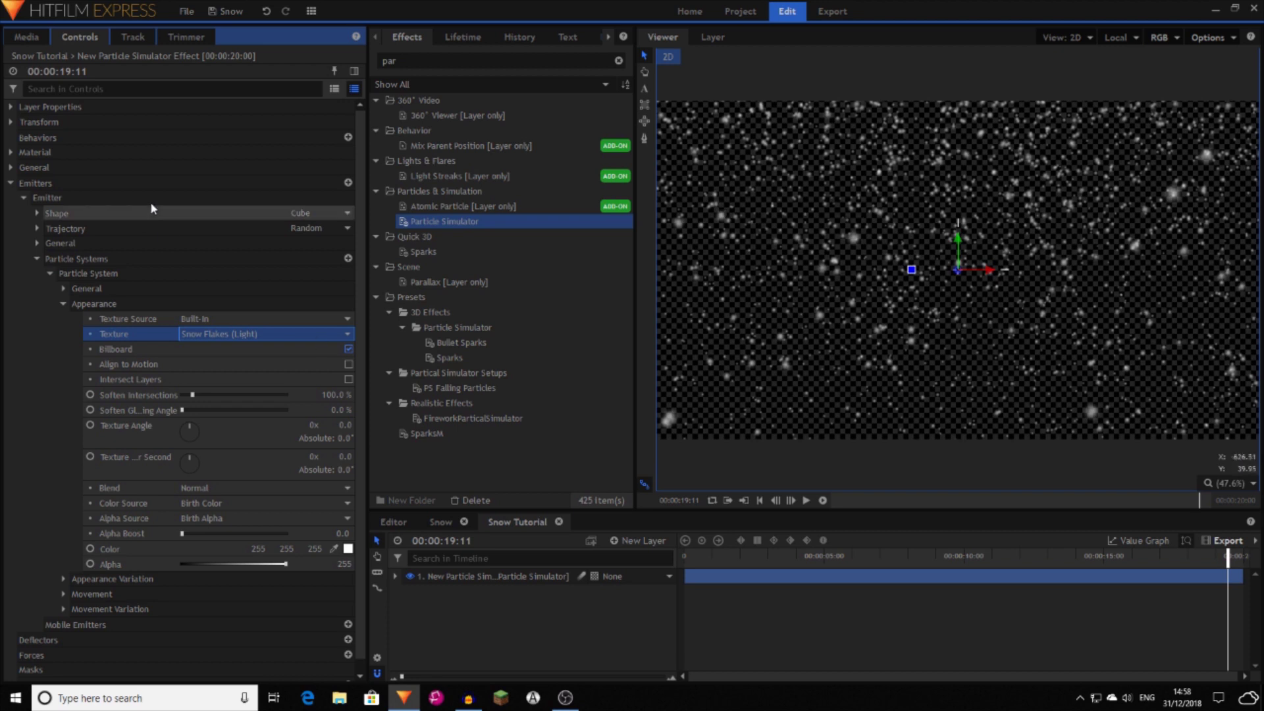
Step: Filter the Controls for 'sc' and set Movement Scale to 15%, after briefly trying 10%
click(115, 89)
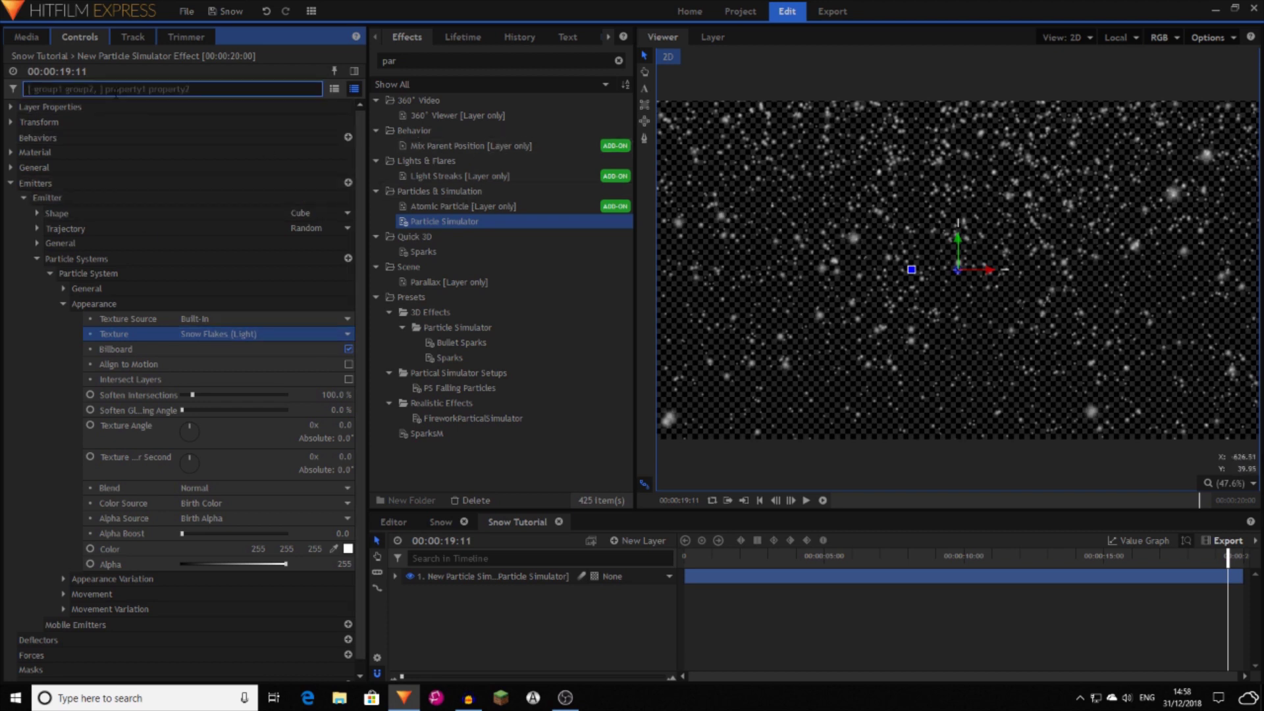
text(scale)
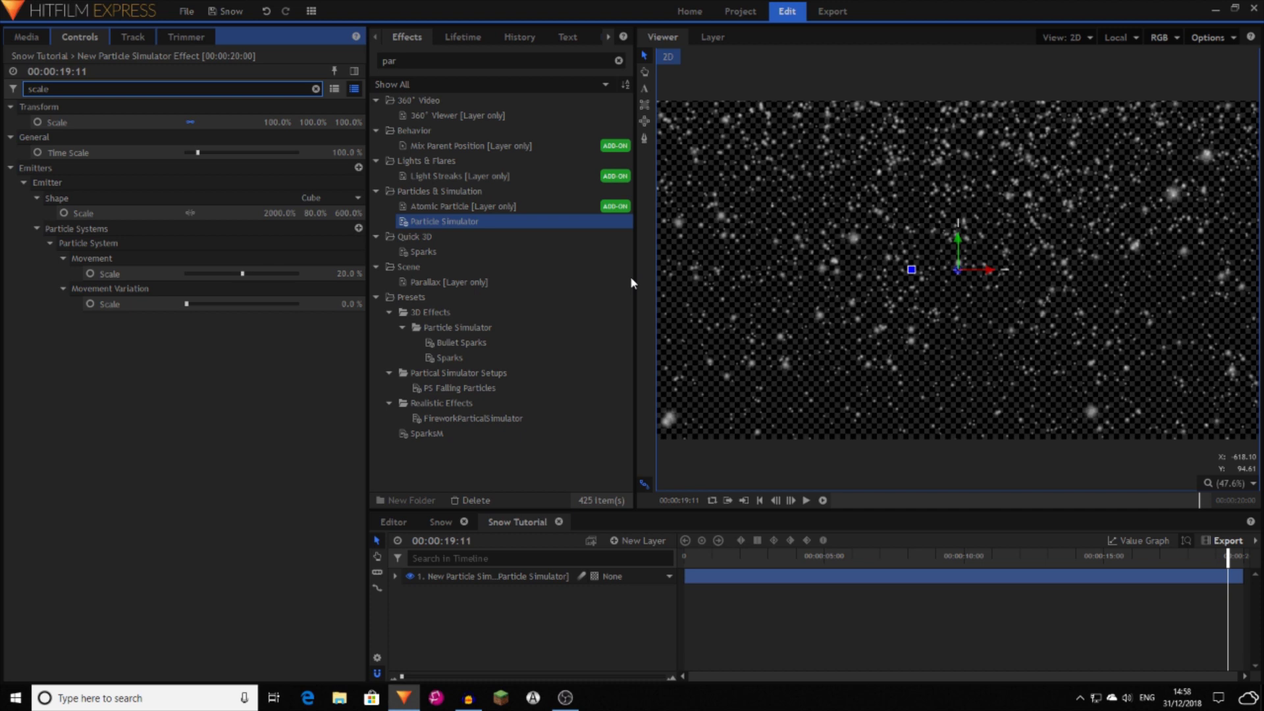
click(358, 274)
text(10)
key(Return)
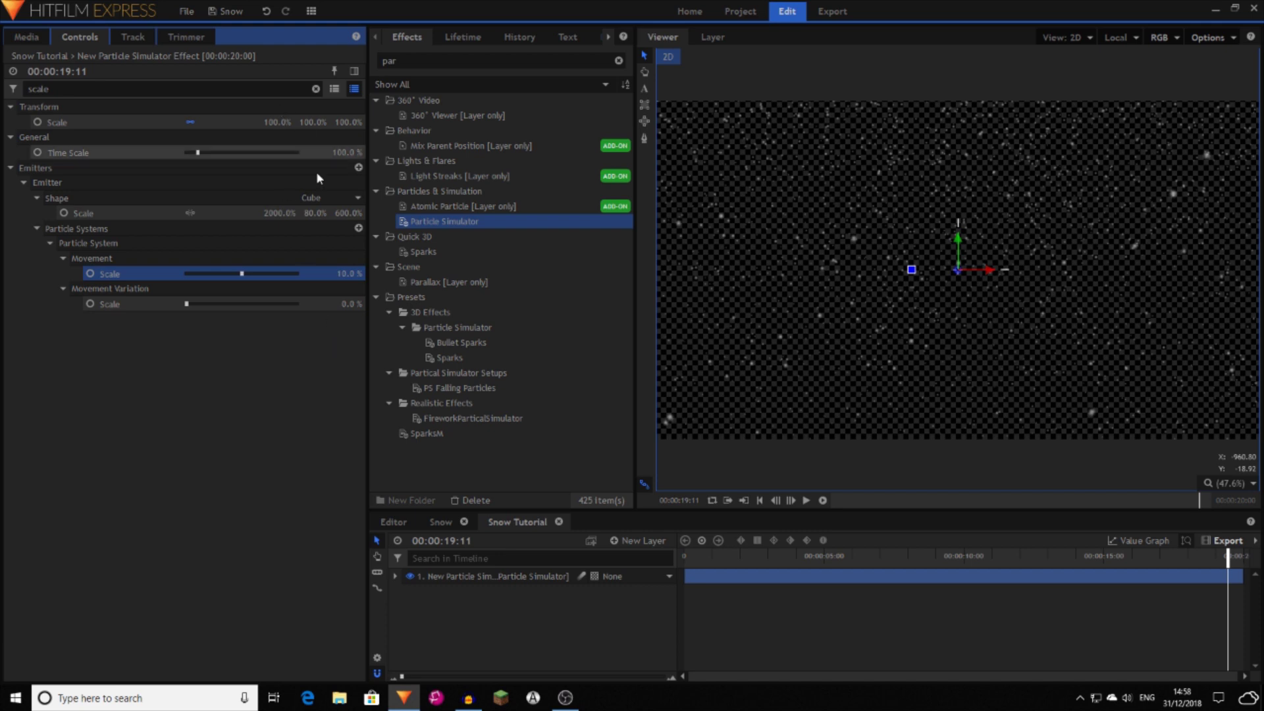
click(341, 270)
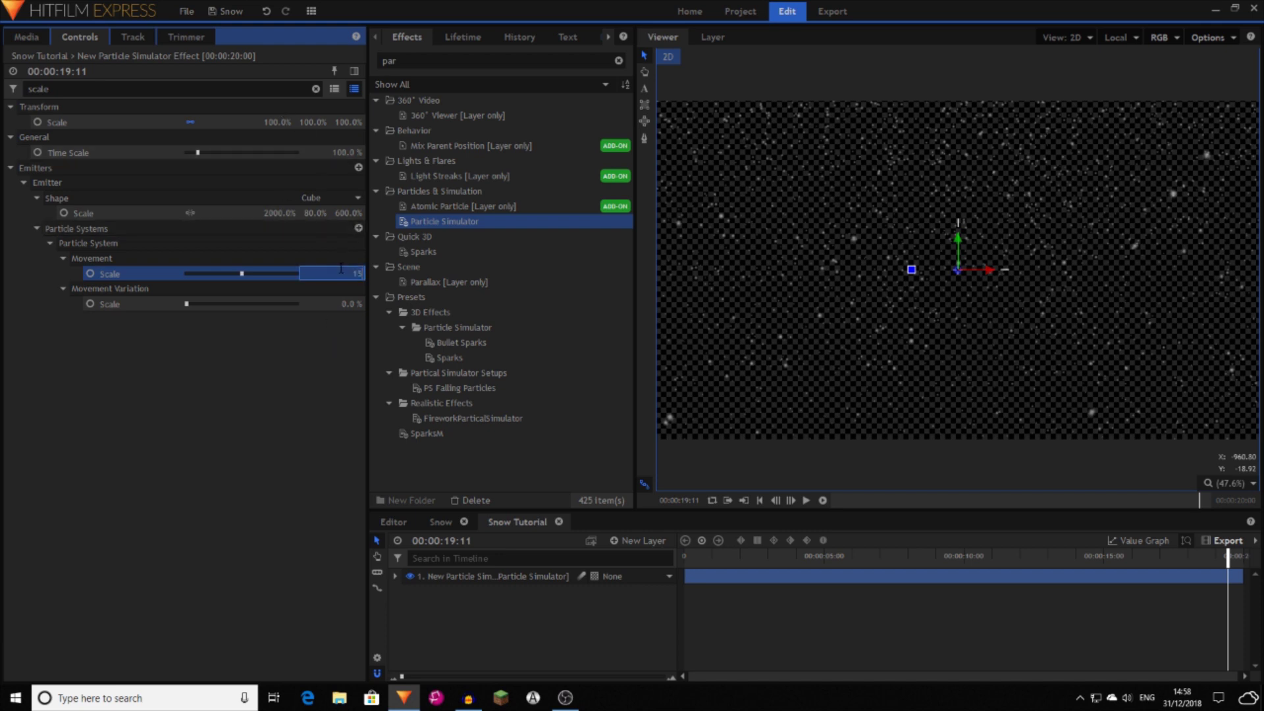
text(15)
key(Return)
Step: Save the project and clear the Effects and Controls search filters
click(242, 14)
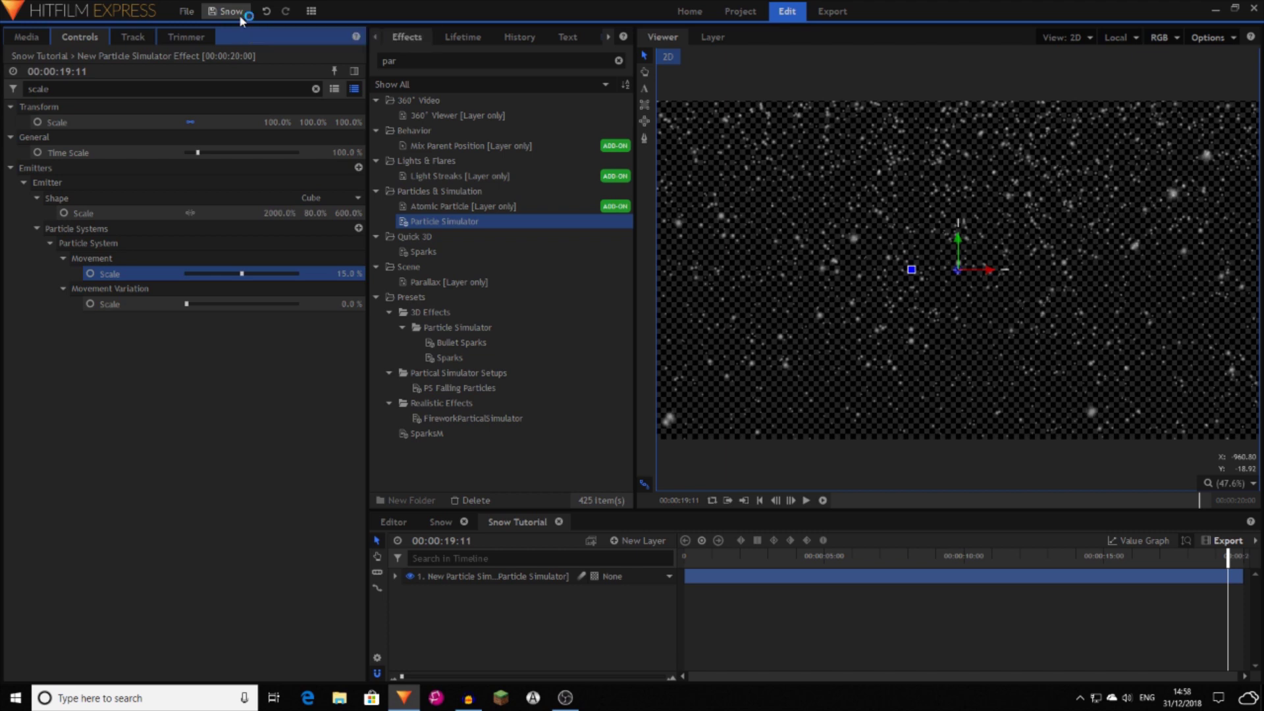
click(619, 61)
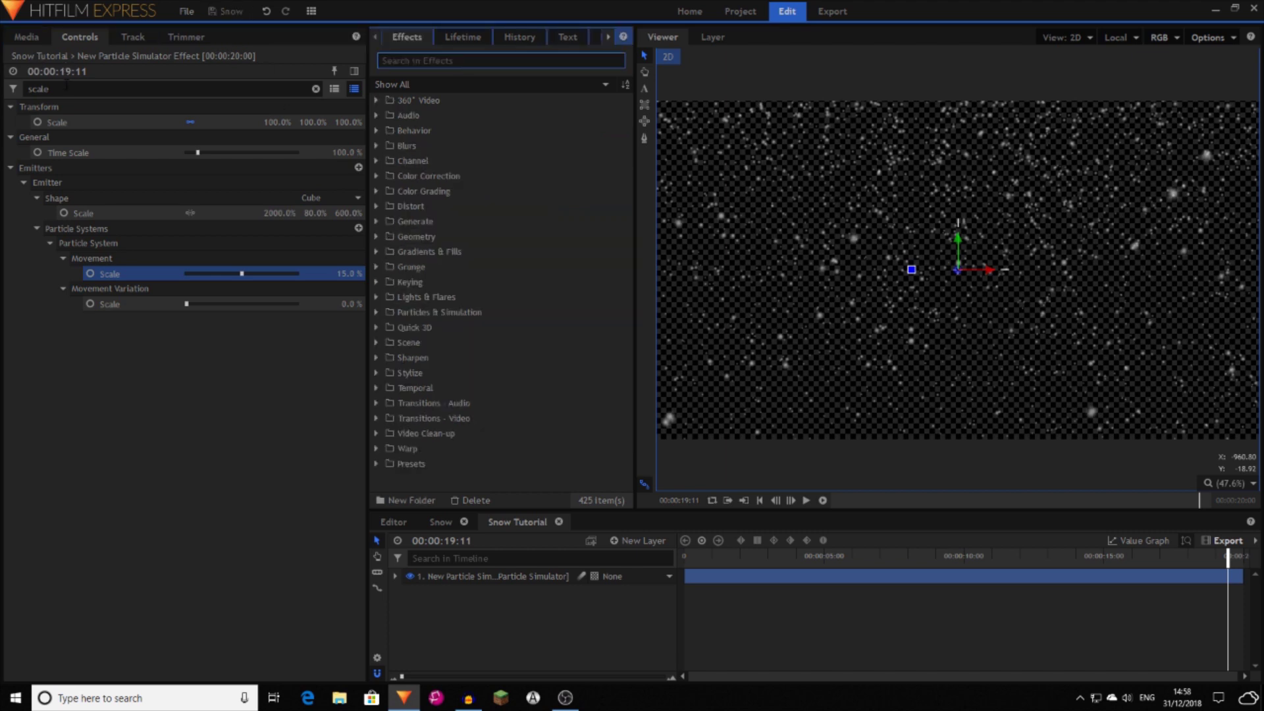
click(67, 88)
key(ctrl+a)
key(BackSpace)
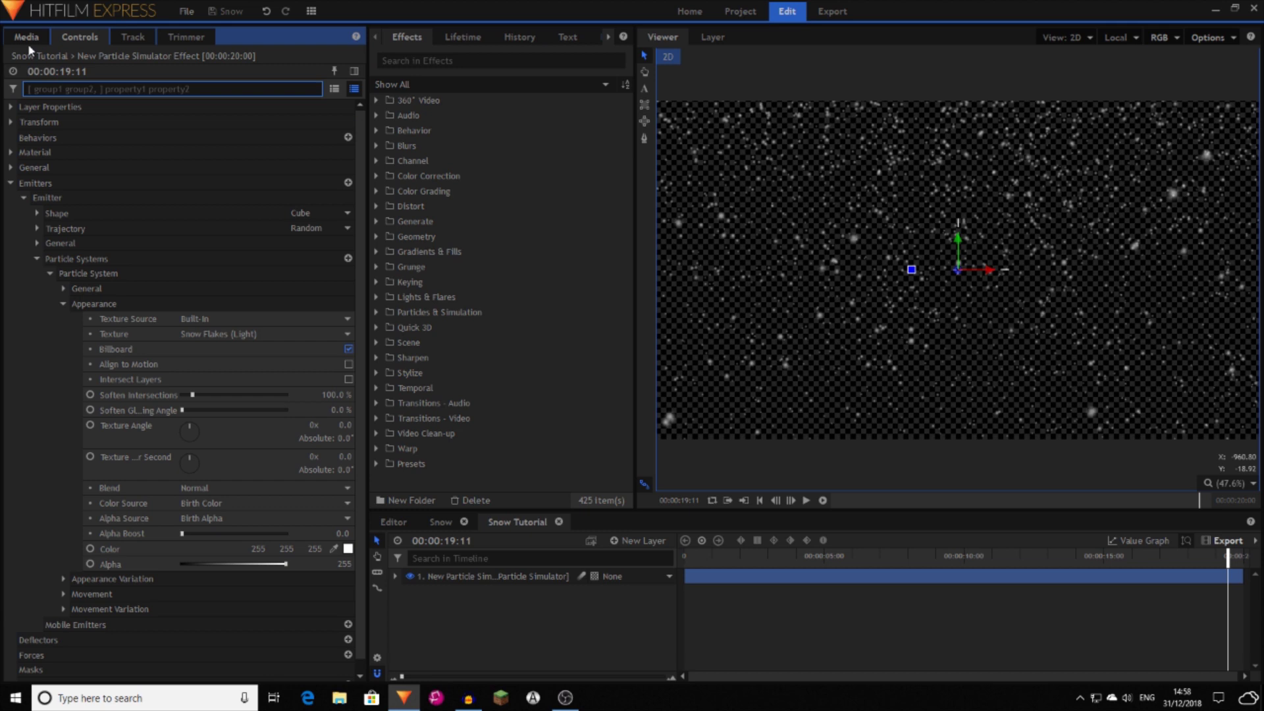
Step: Place BG.png on a layer below the snow and scale it to fill the frame
click(26, 37)
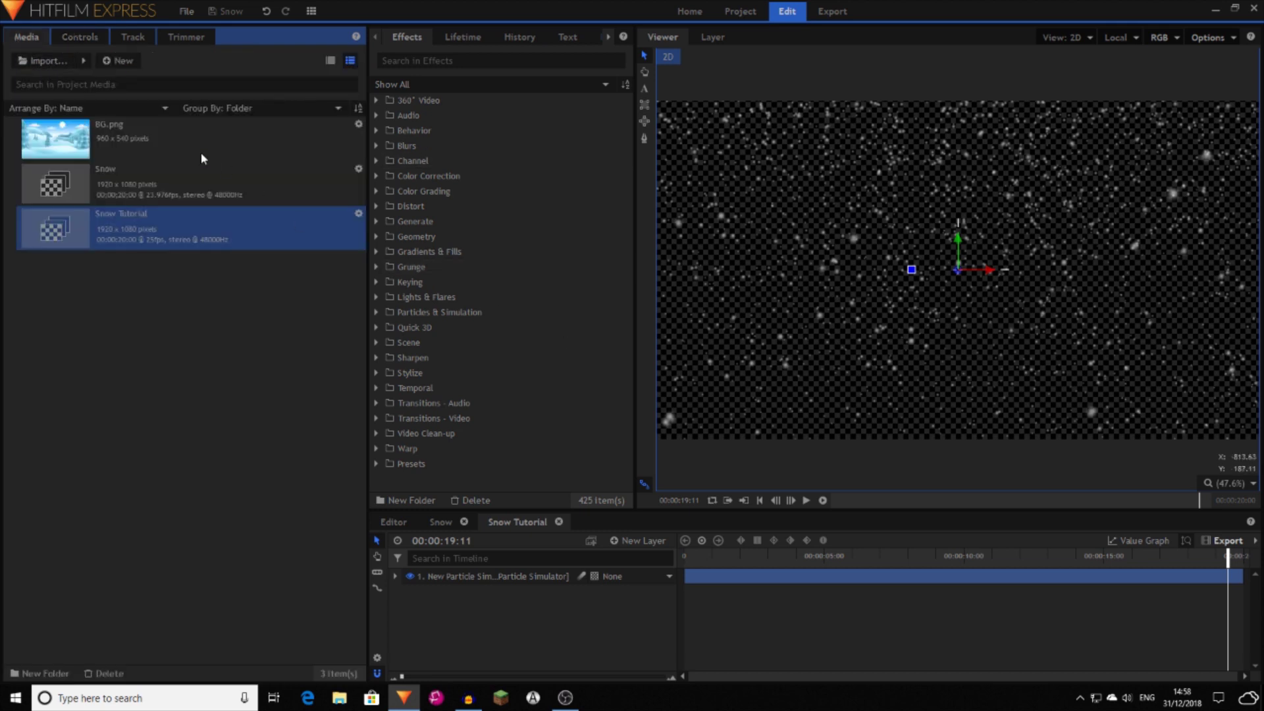
drag(96, 140, 632, 620)
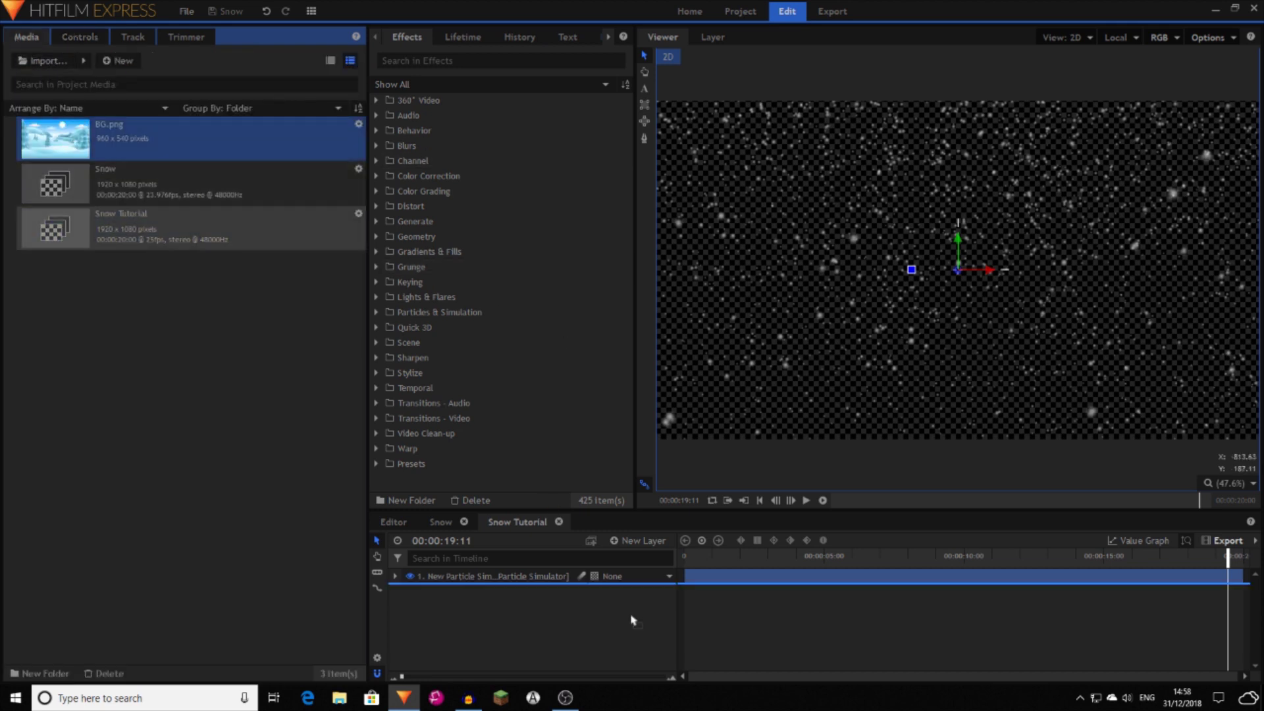
drag(1022, 657, 1070, 641)
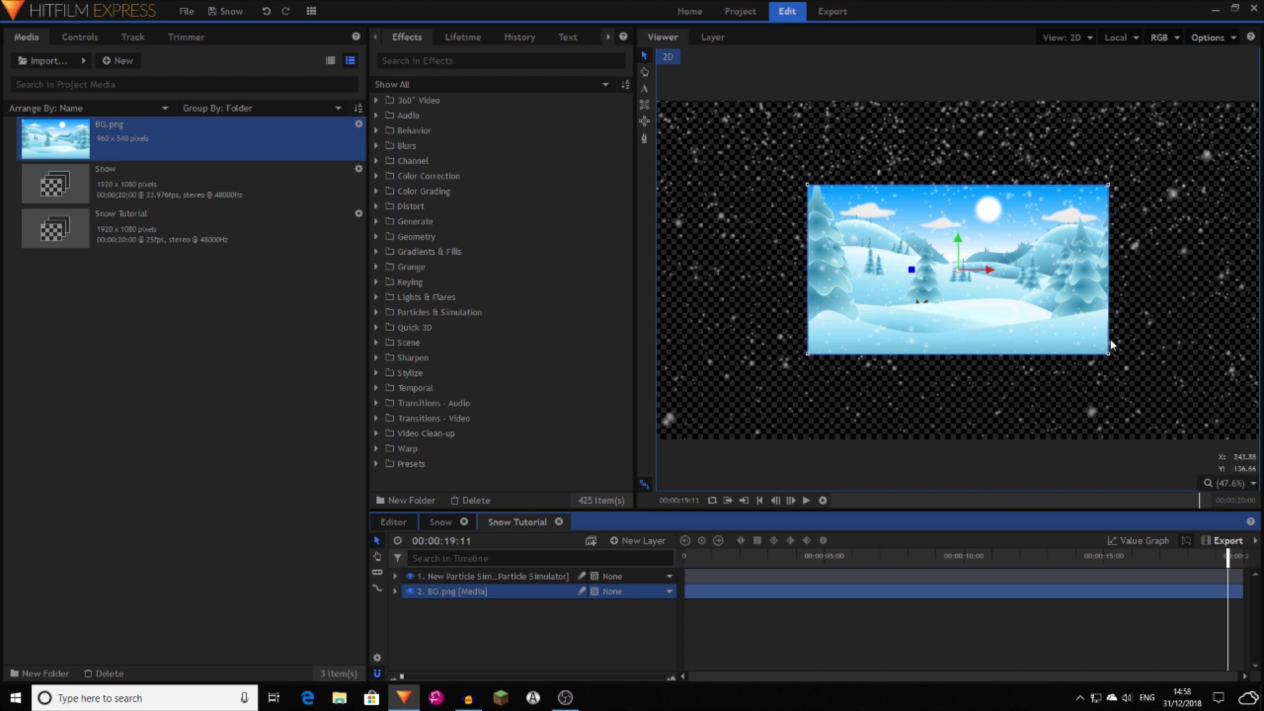
drag(1130, 374, 1259, 441)
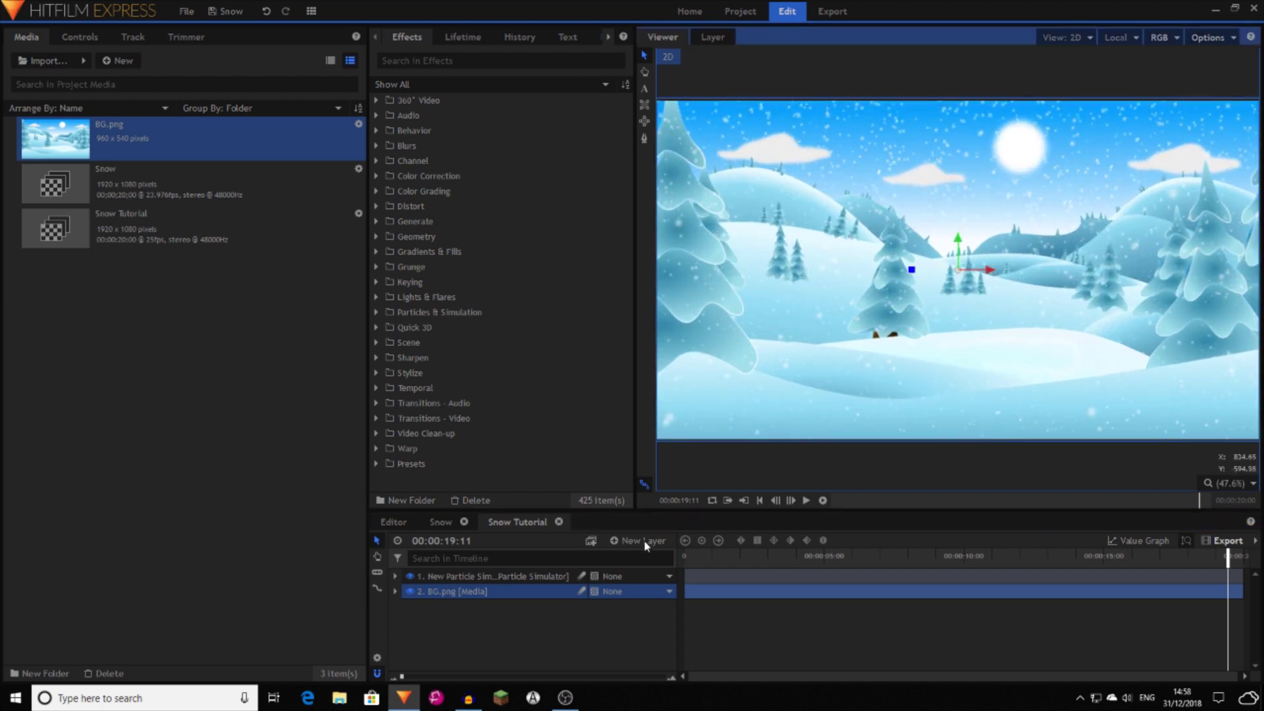